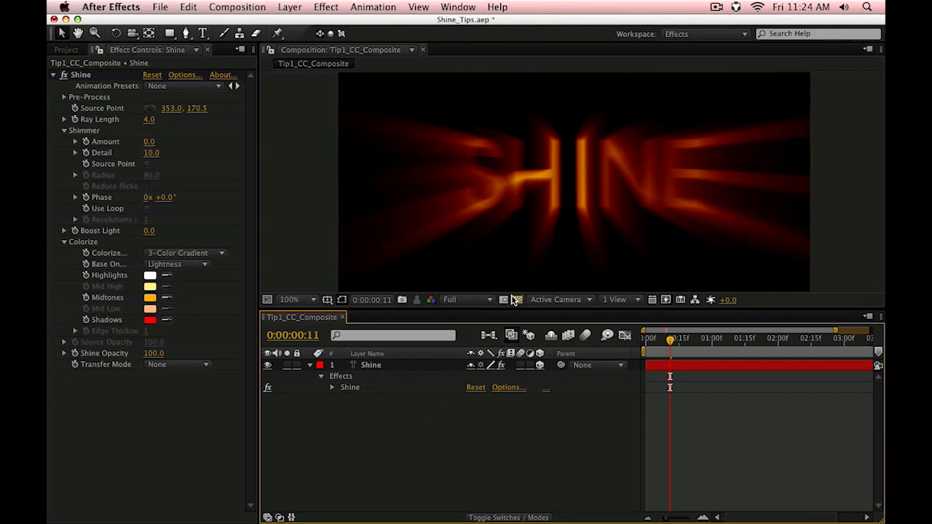
Reset the Shine effect on the Shine layer so its Source Point returns to 360.0, 202.5
{"action": "left_click", "coordinate": [376, 365]}
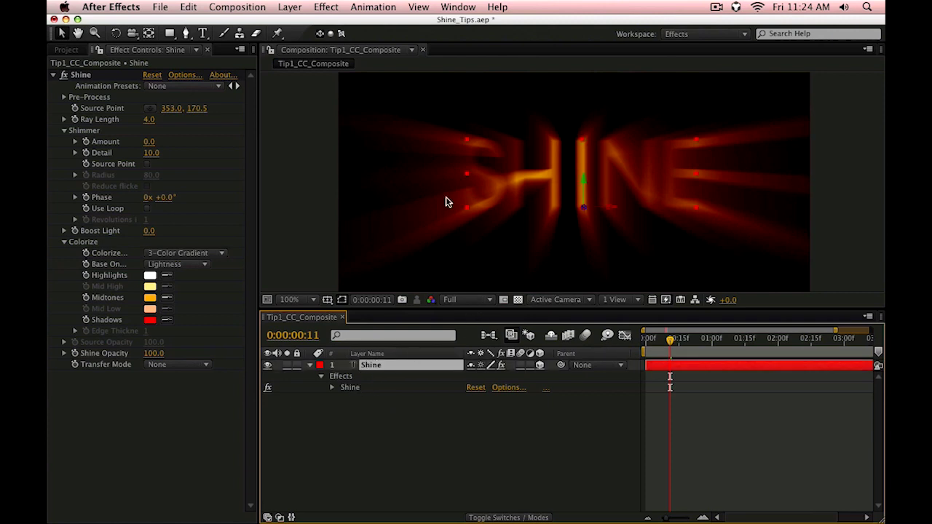
{"action": "left_click", "coordinate": [152, 75]}
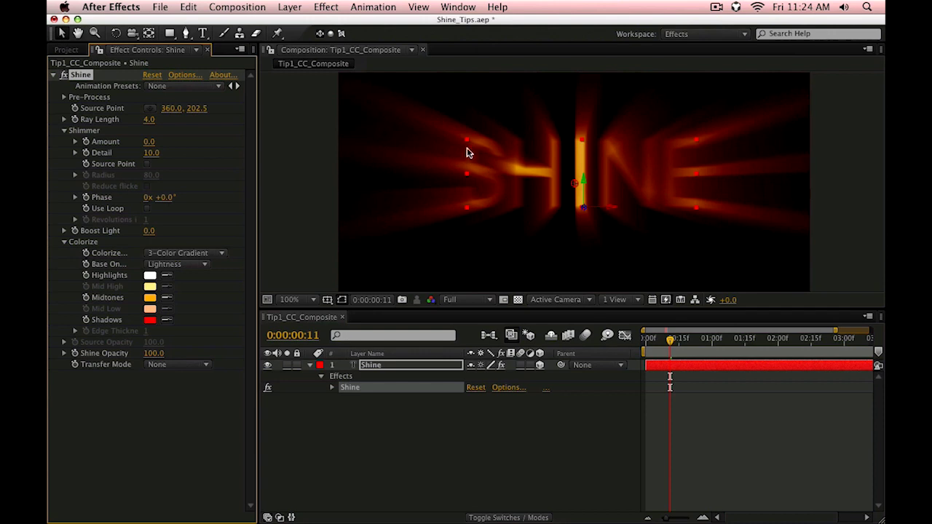
Apply CC Composite to the Shine layer with Composite Original In front and RGB Only off
{"action": "left_click", "coordinate": [315, 6]}
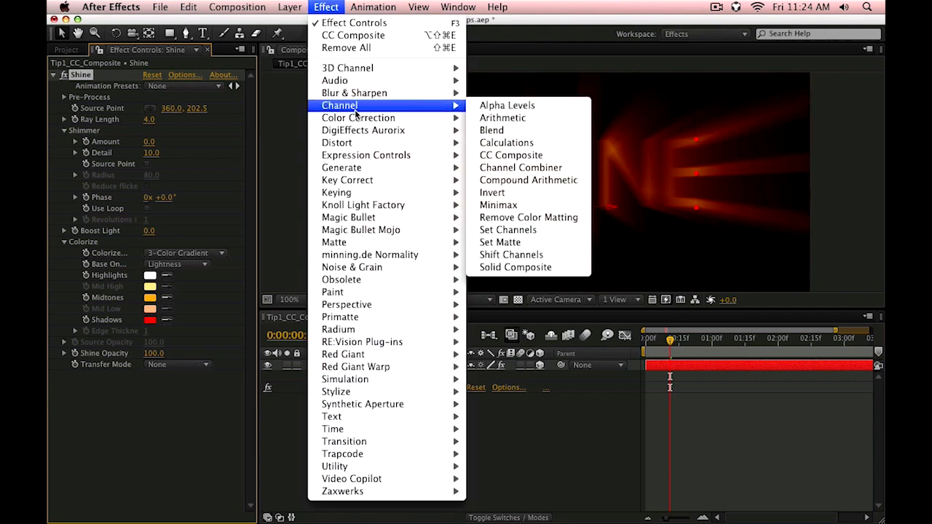
{"action": "mouse_move", "coordinate": [382, 105]}
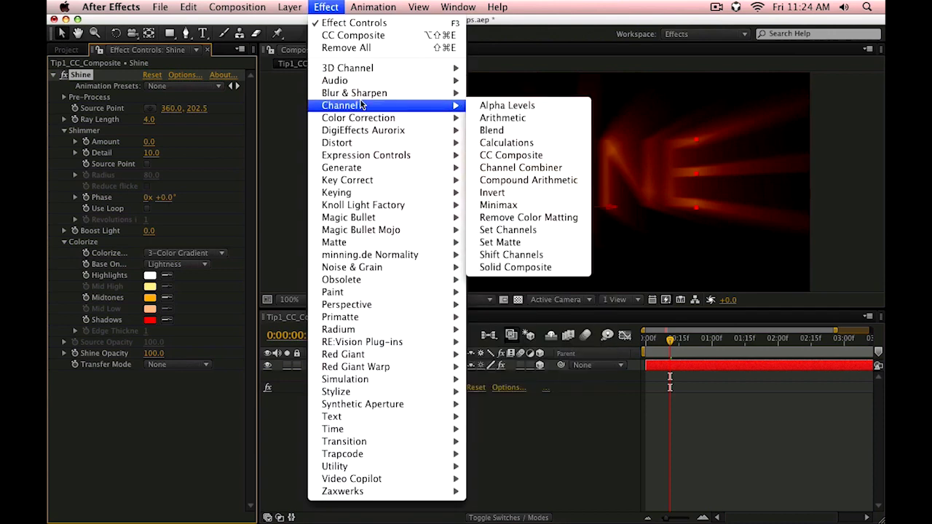
{"action": "left_click", "coordinate": [498, 156]}
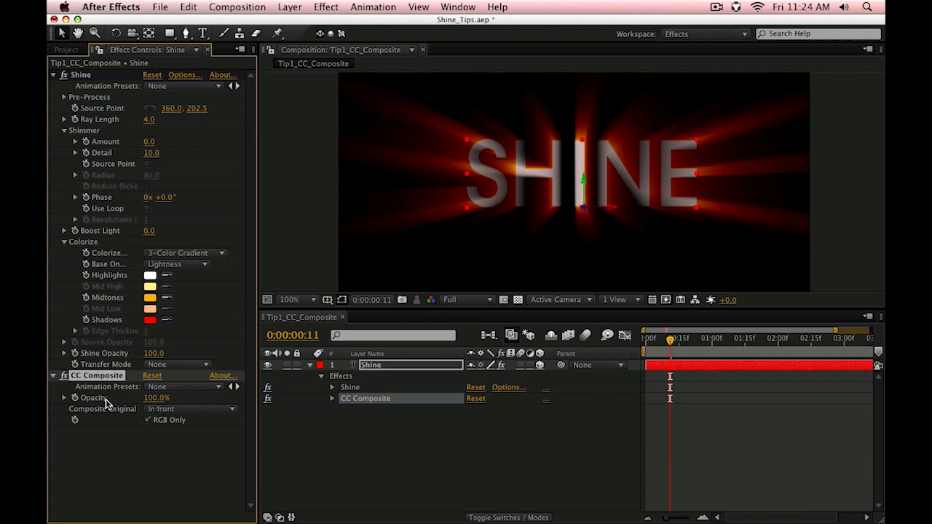
{"action": "left_click", "coordinate": [195, 412]}
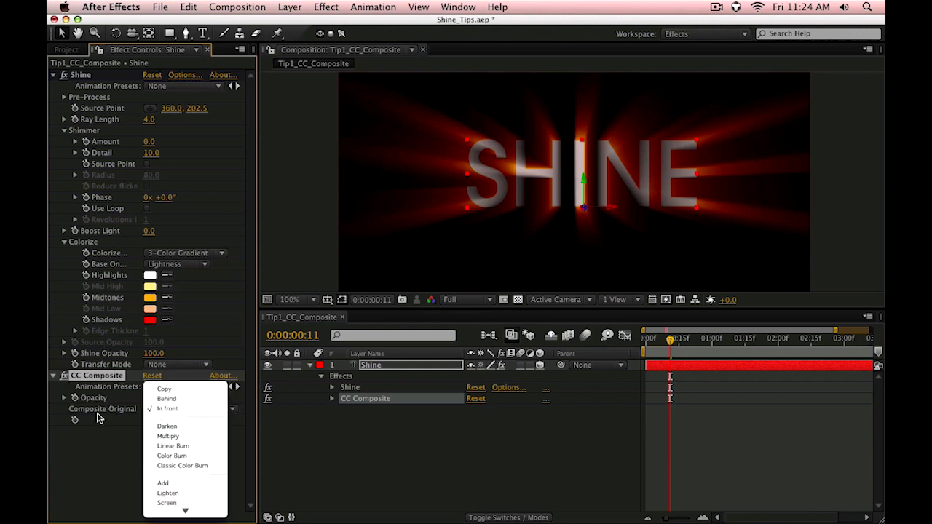
{"action": "left_click", "coordinate": [189, 408]}
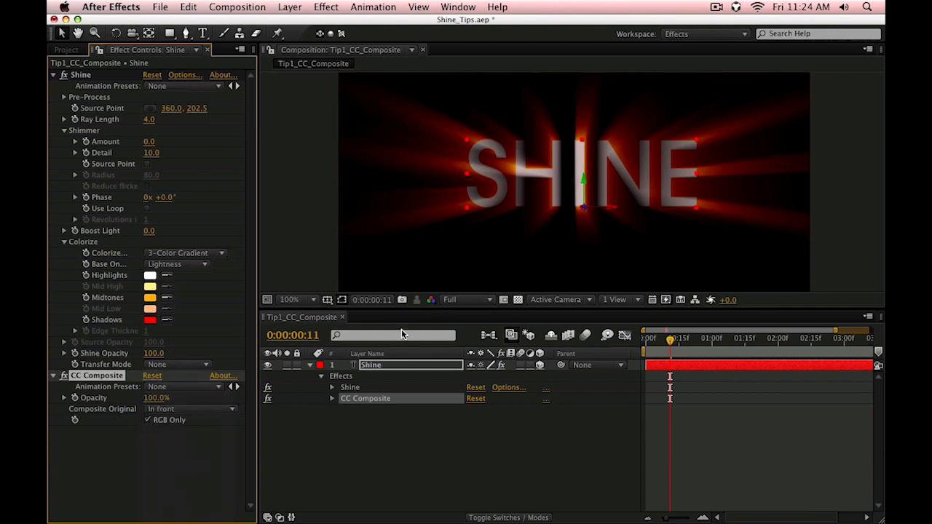
{"action": "left_click", "coordinate": [152, 431]}
{"action": "left_click", "coordinate": [149, 420]}
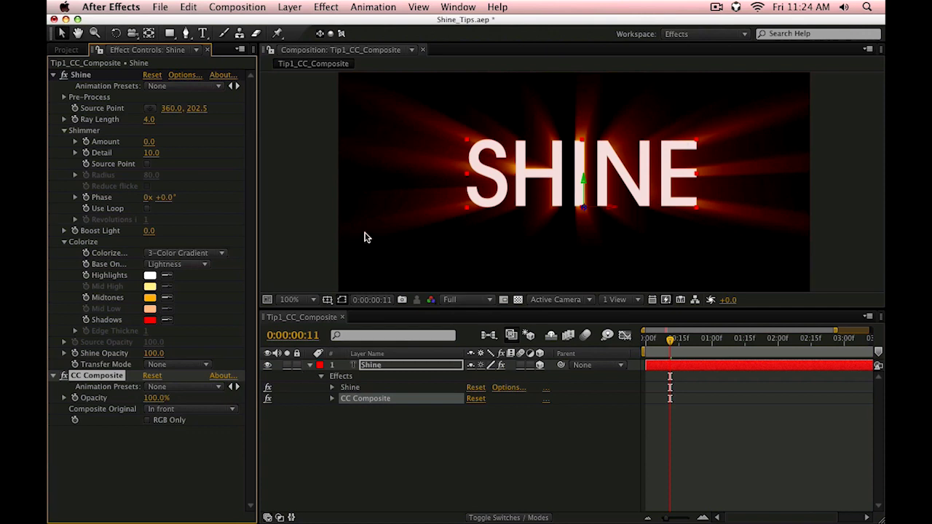
Scrub Shine's Shimmer Amount to 491.0 and Detail to 43.1
{"action": "left_click_drag", "start_coordinate": [149, 143], "coordinate": [437, 143]}
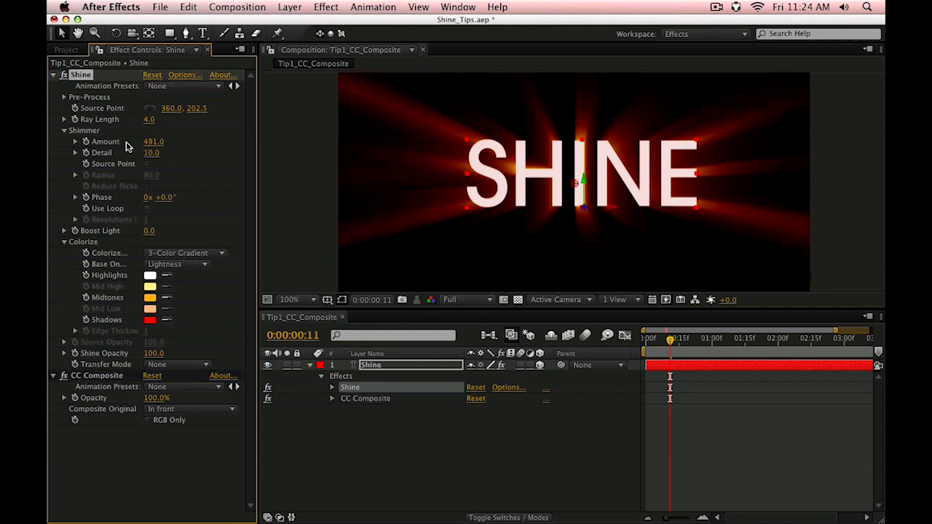
{"action": "left_click_drag", "start_coordinate": [150, 154], "coordinate": [404, 160]}
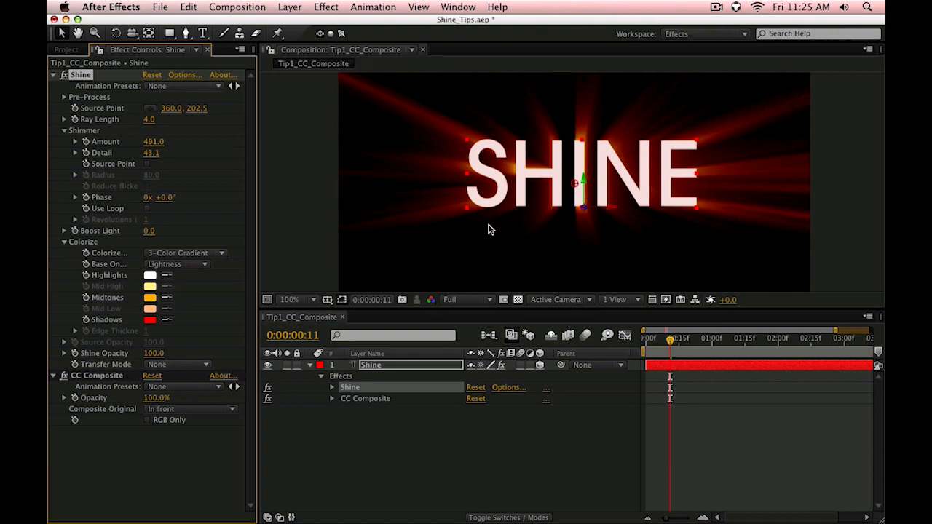
Open Tip2_AlphaEdges, check Shine's Base On menu stays Alpha Edges, and start a new composition
{"action": "left_click", "coordinate": [65, 49]}
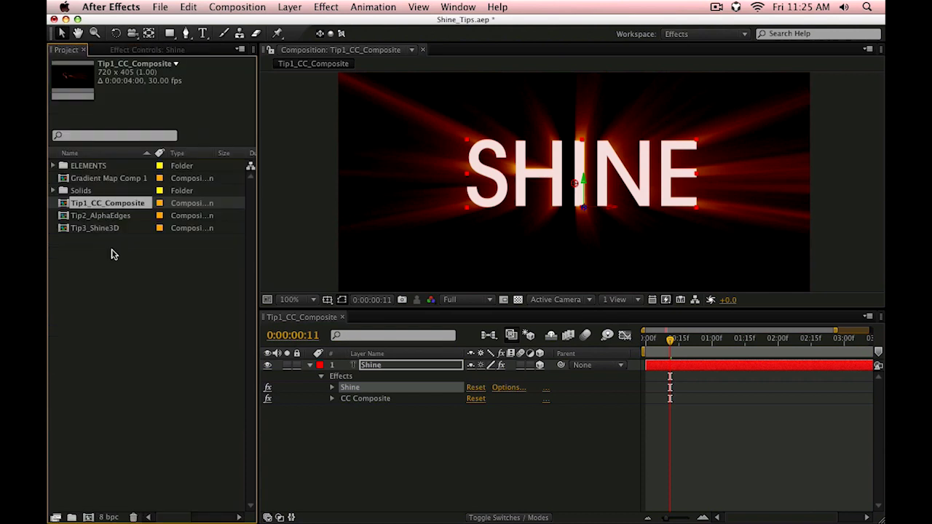
{"action": "double_click", "coordinate": [102, 215]}
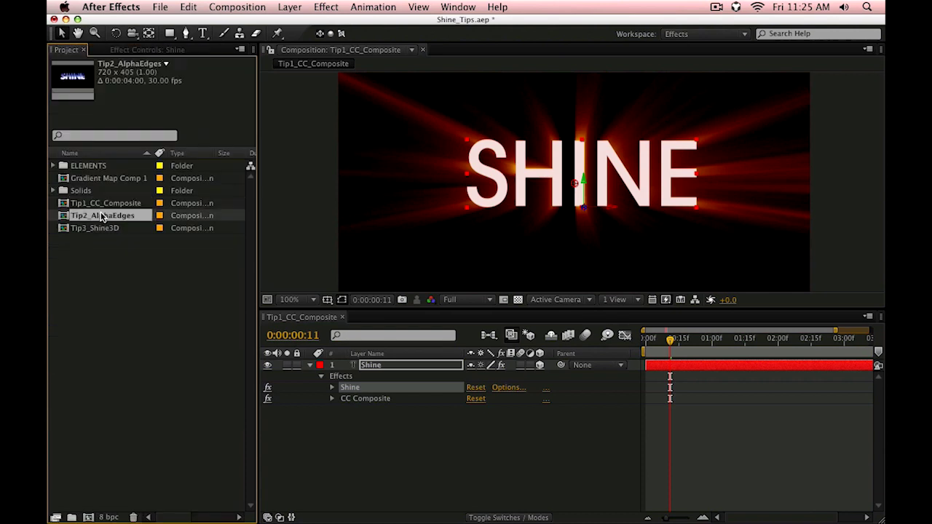
{"action": "double_click", "coordinate": [351, 399]}
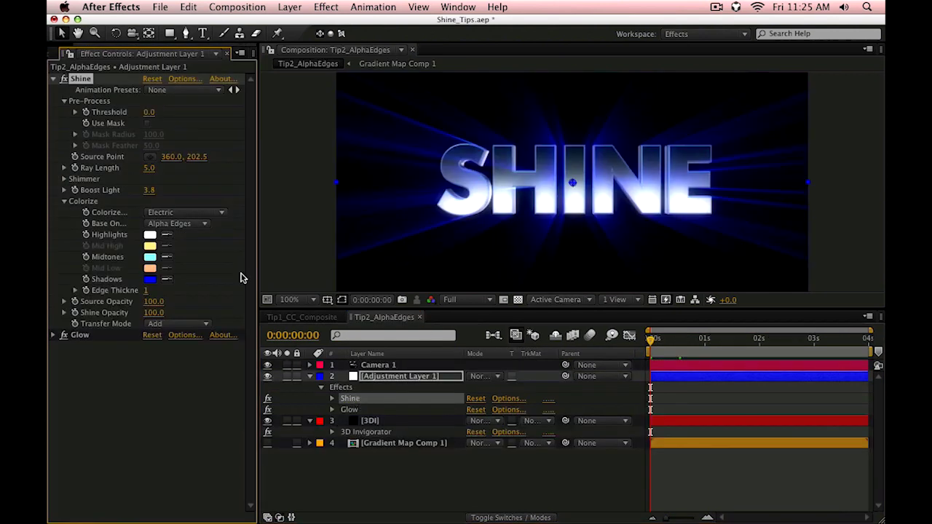
{"action": "left_click", "coordinate": [124, 224]}
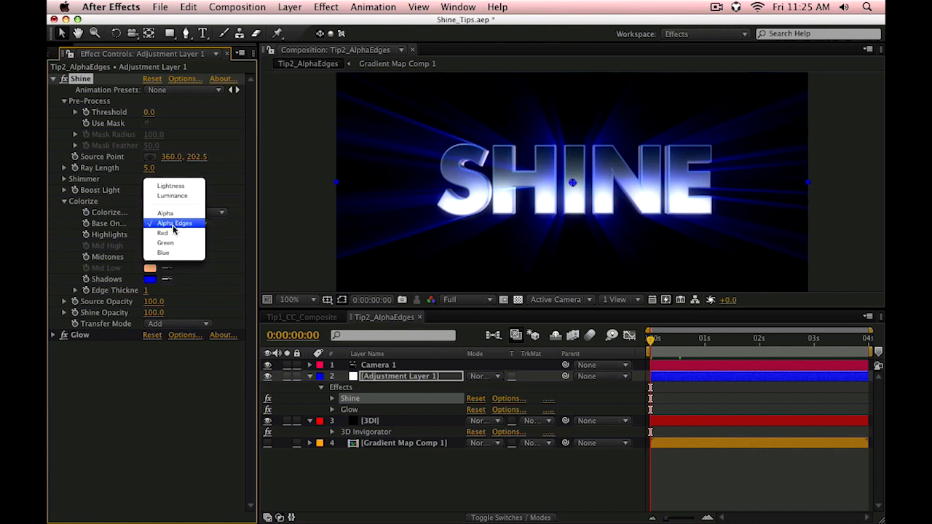
{"action": "left_click", "coordinate": [312, 198]}
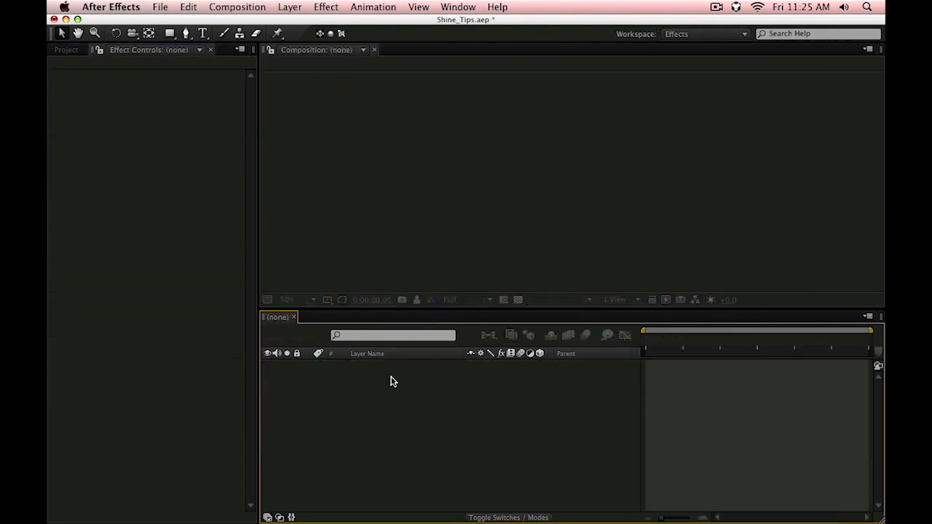
{"action": "key", "text": "super+n"}
Confirm the new Comp 1 and add a white solid layer to it
{"action": "key", "text": "Return"}
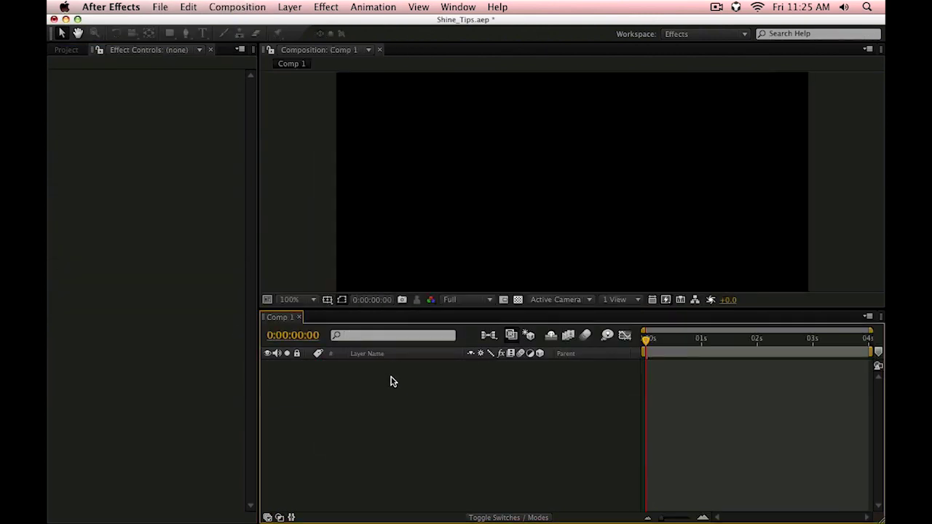
{"action": "left_click", "coordinate": [290, 6]}
{"action": "mouse_move", "coordinate": [407, 24]}
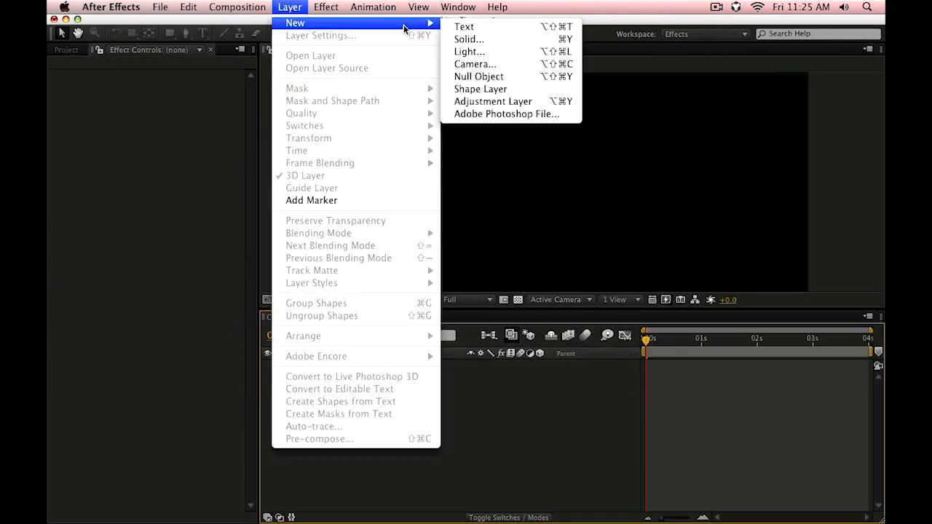
{"action": "left_click", "coordinate": [508, 38]}
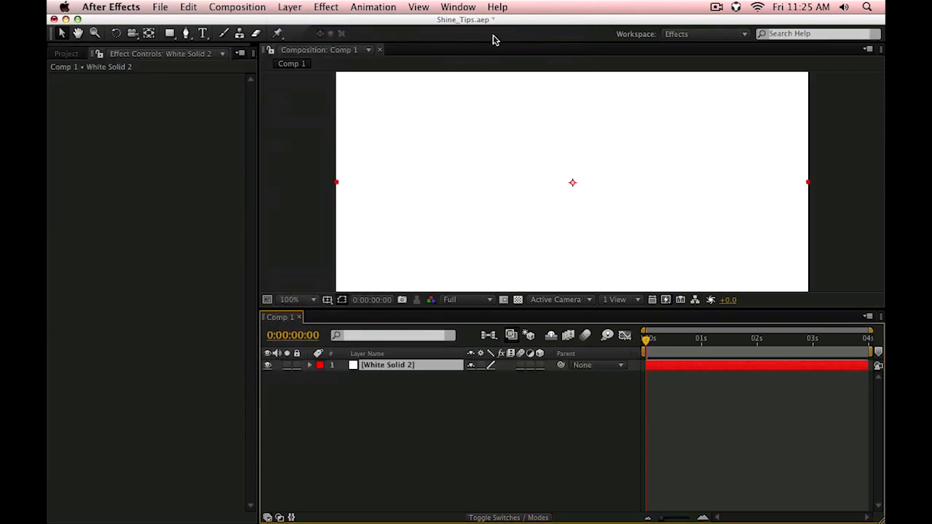
Apply 3D Invigorator to the white solid and create extruded 3D text 'SHINE'
{"action": "left_click", "coordinate": [330, 5]}
{"action": "mouse_move", "coordinate": [416, 491]}
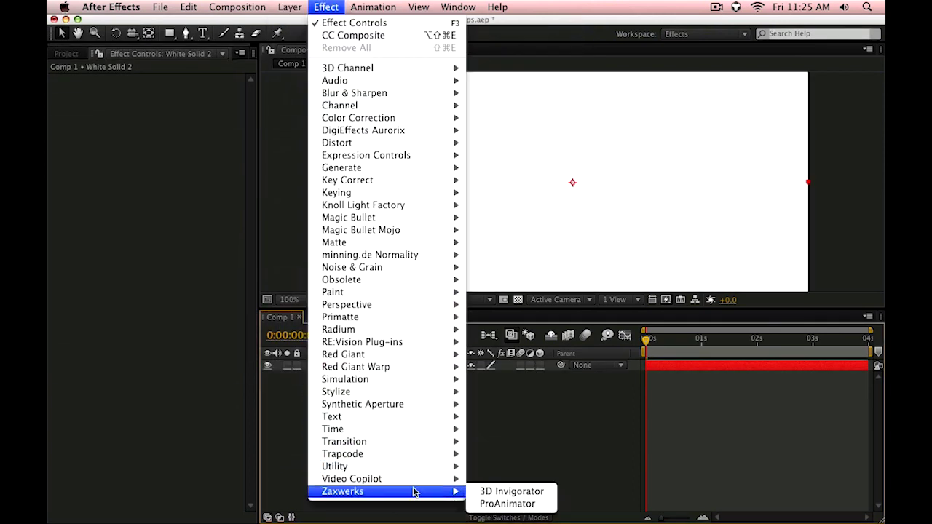
{"action": "left_click", "coordinate": [556, 493]}
{"action": "left_click", "coordinate": [467, 146]}
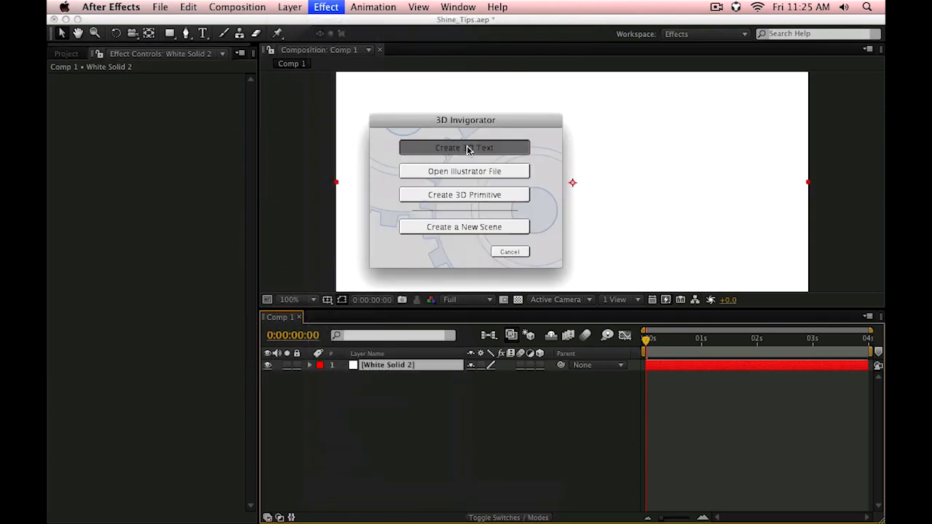
{"action": "type", "text": "SHINE"}
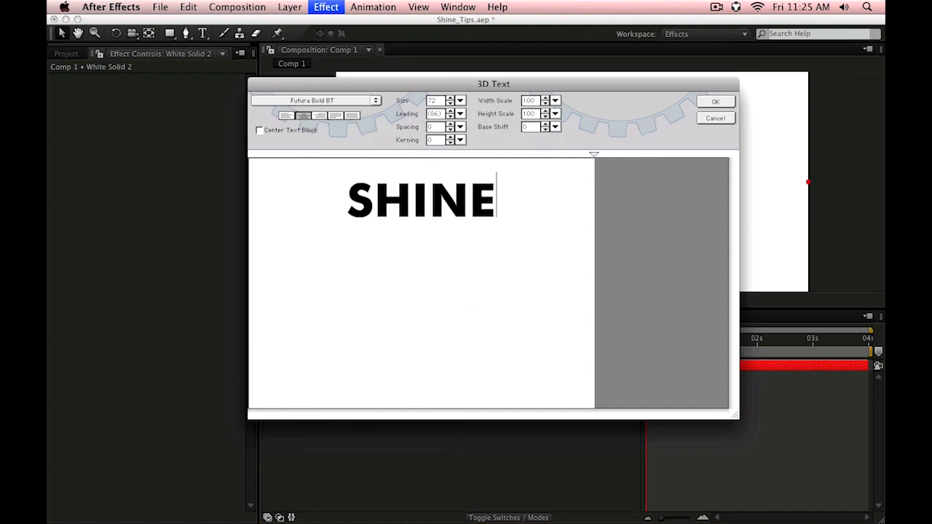
{"action": "key", "text": "Return"}
Add Camera 1 and enable Use Comp Camera in White Solid 2's 3D Invigorator
{"action": "left_click", "coordinate": [289, 7]}
{"action": "mouse_move", "coordinate": [408, 23]}
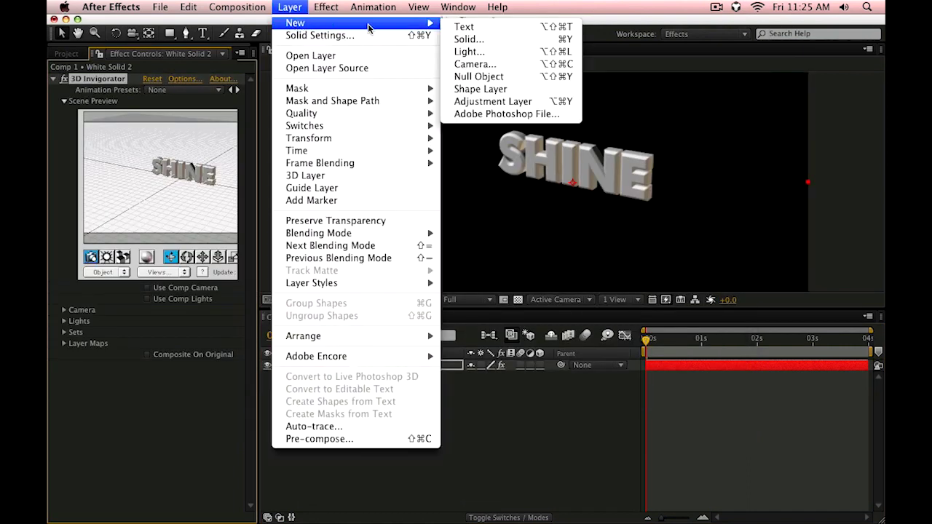
{"action": "left_click", "coordinate": [477, 64]}
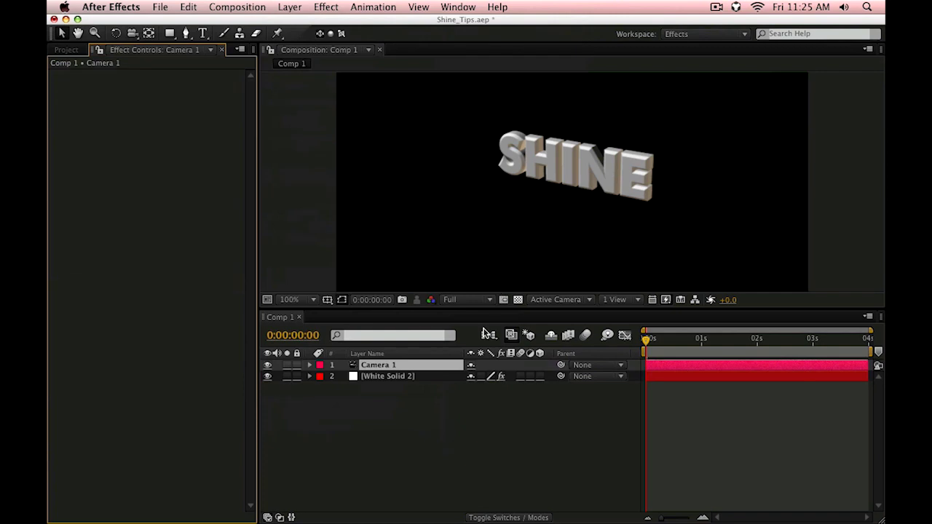
{"action": "left_click", "coordinate": [376, 393]}
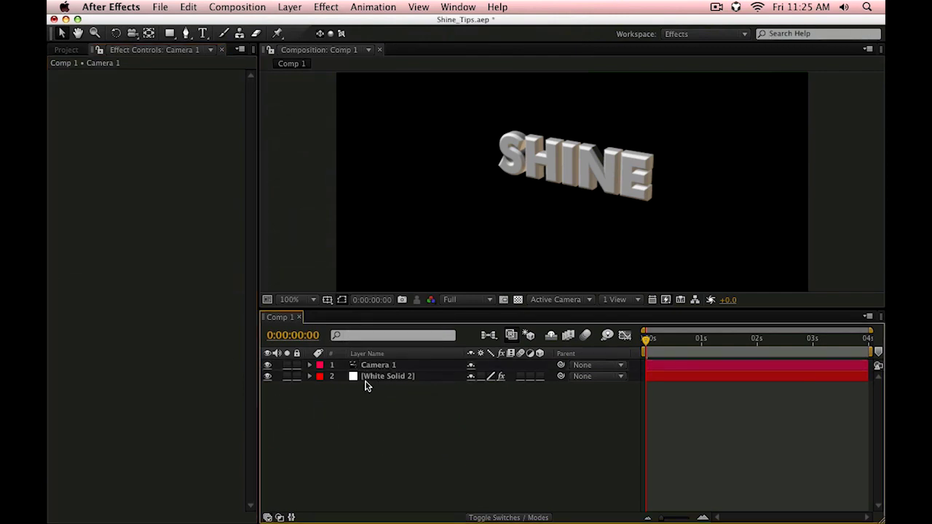
{"action": "key", "text": "e"}
{"action": "left_click", "coordinate": [364, 387]}
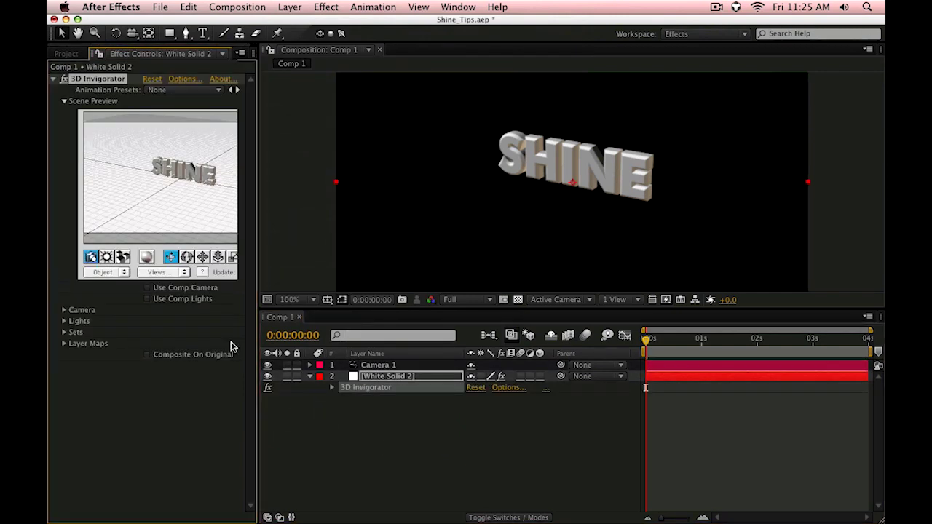
{"action": "left_click", "coordinate": [206, 289]}
Try moving the camera to reframe the SHINE text, then undo the move
{"action": "key", "text": "c"}
{"action": "left_click", "coordinate": [593, 197]}
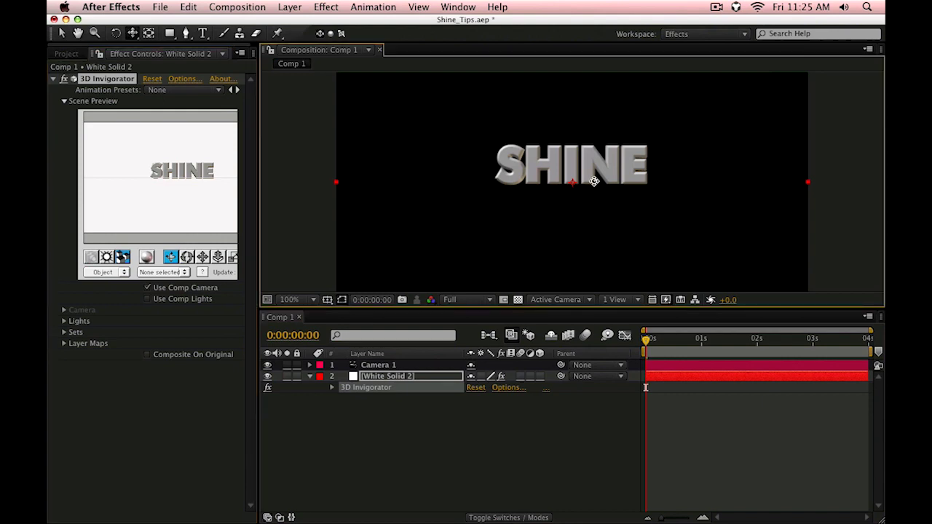
{"action": "left_click_drag", "start_coordinate": [594, 181], "coordinate": [601, 97]}
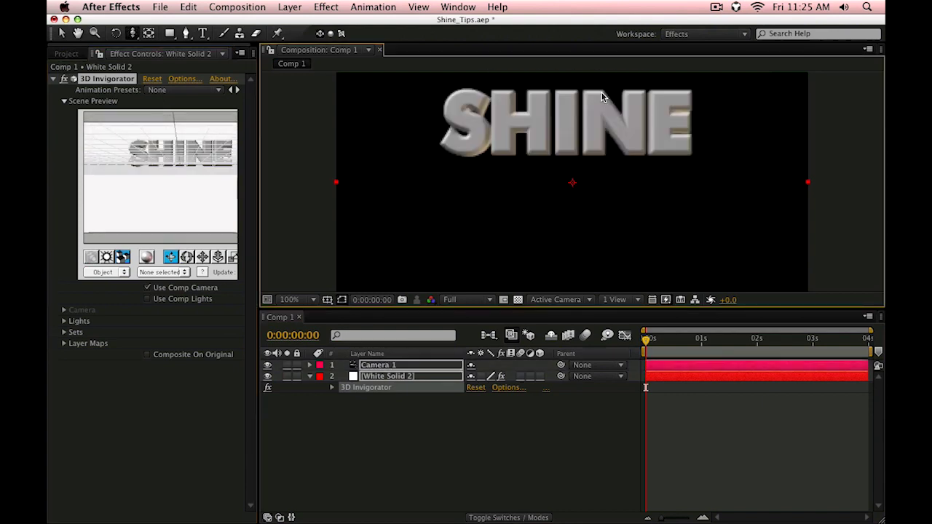
{"action": "key", "text": "super+z"}
Add Gradient Map Comp 1 as a layer in Comp 1 and inspect its gradient colours
{"action": "left_click", "coordinate": [67, 53]}
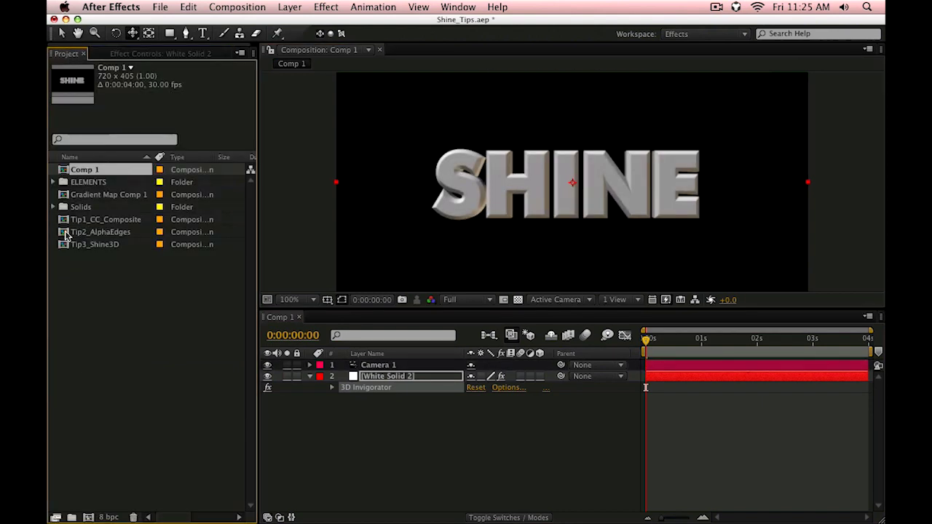
{"action": "left_click_drag", "start_coordinate": [96, 198], "coordinate": [406, 402]}
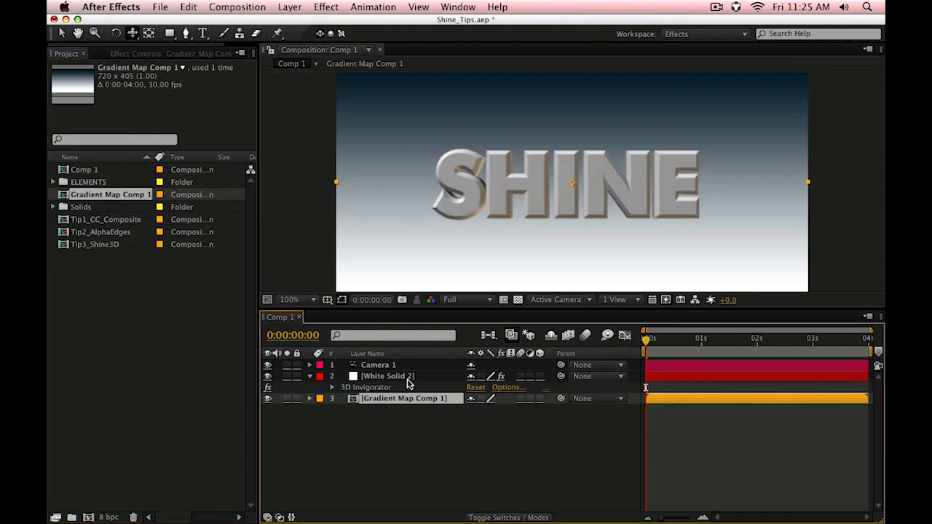
{"action": "double_click", "coordinate": [400, 400]}
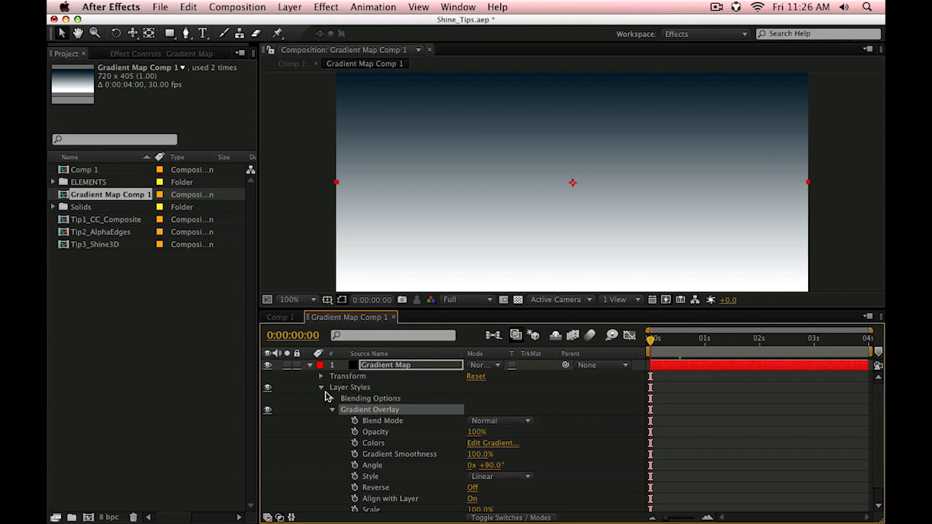
{"action": "left_click", "coordinate": [492, 442]}
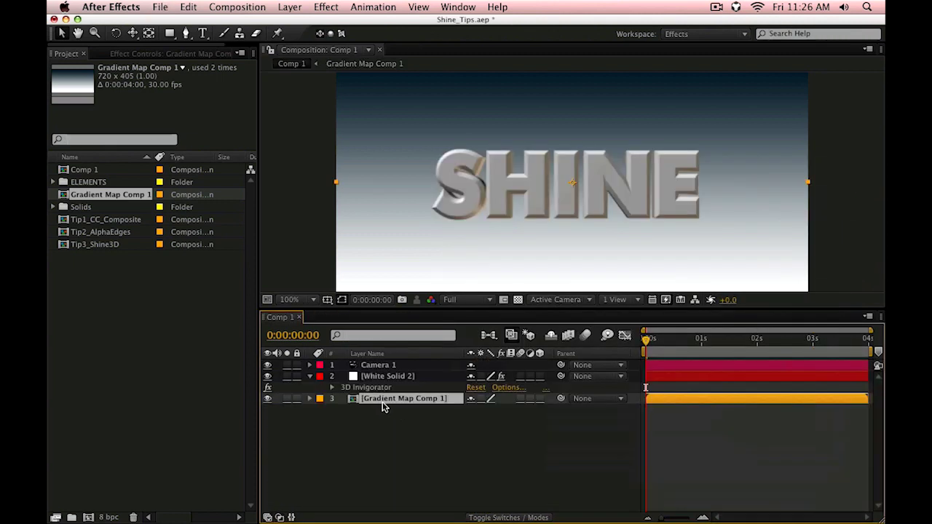
Set 3D Invigorator's Layer Map 1 to Gradient Map Comp 1 and hide that layer
{"action": "left_click", "coordinate": [358, 388]}
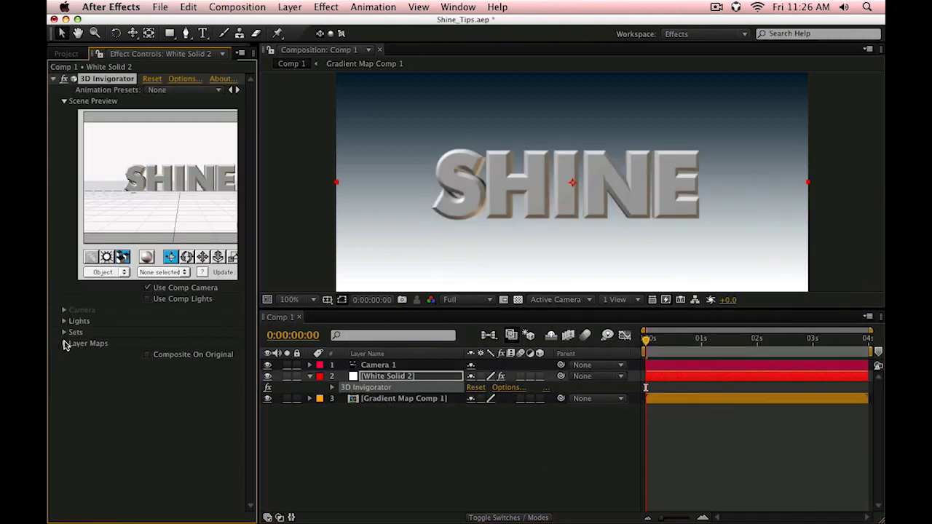
{"action": "left_click", "coordinate": [64, 343]}
{"action": "left_click", "coordinate": [190, 355]}
{"action": "left_click", "coordinate": [194, 381]}
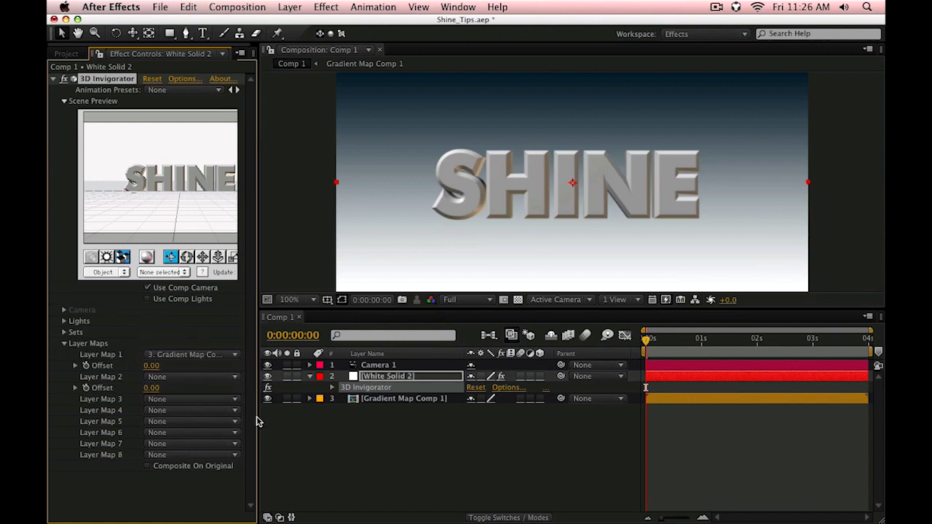
{"action": "left_click", "coordinate": [267, 398]}
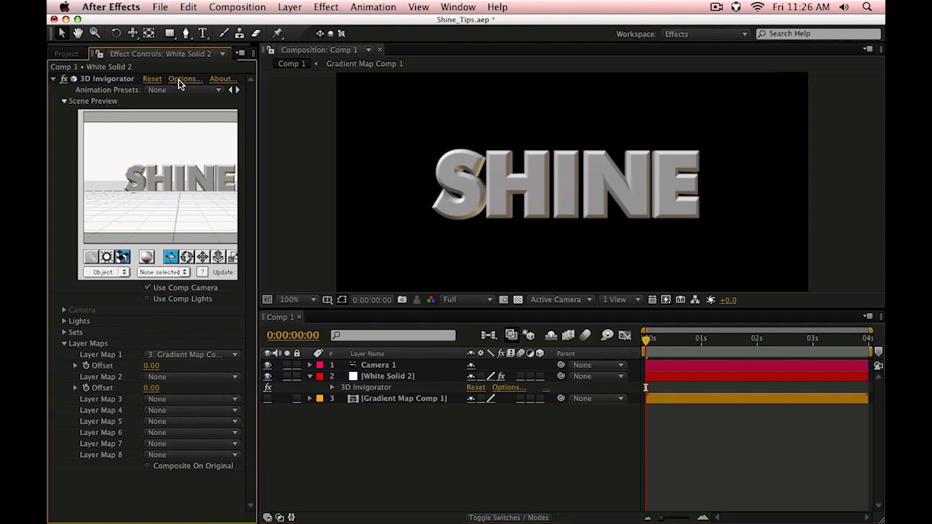
{"action": "left_click", "coordinate": [182, 79]}
Create a new material for the SHINE model and place it in the first palette slot
{"action": "left_click", "coordinate": [452, 227]}
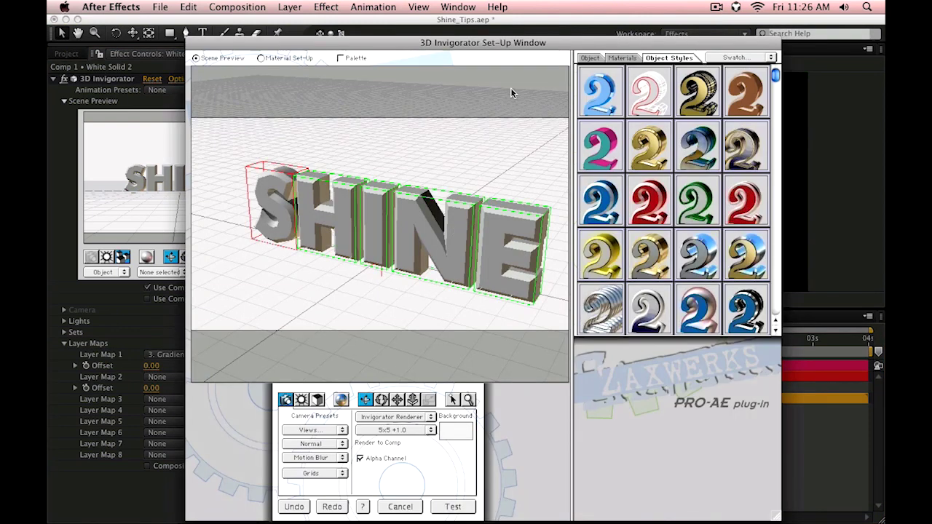
{"action": "left_click", "coordinate": [611, 59]}
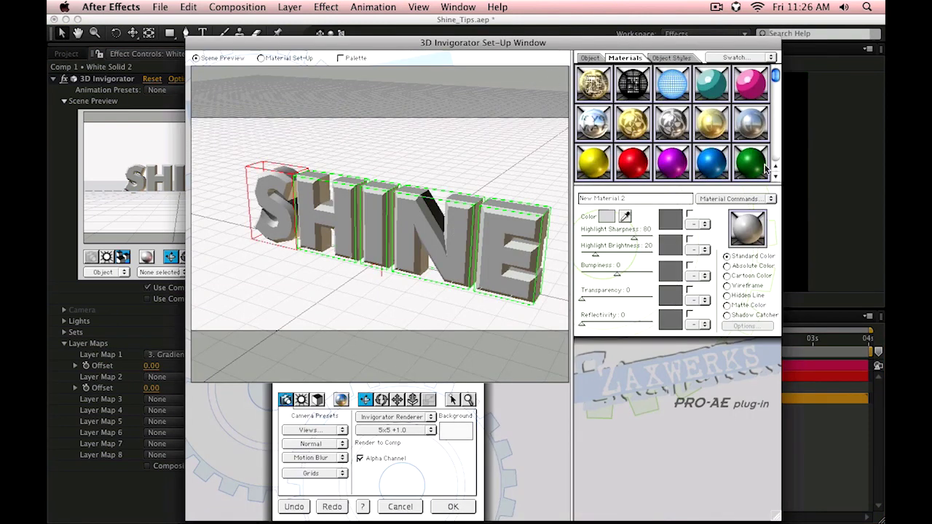
{"action": "left_click", "coordinate": [732, 198]}
{"action": "left_click", "coordinate": [729, 208]}
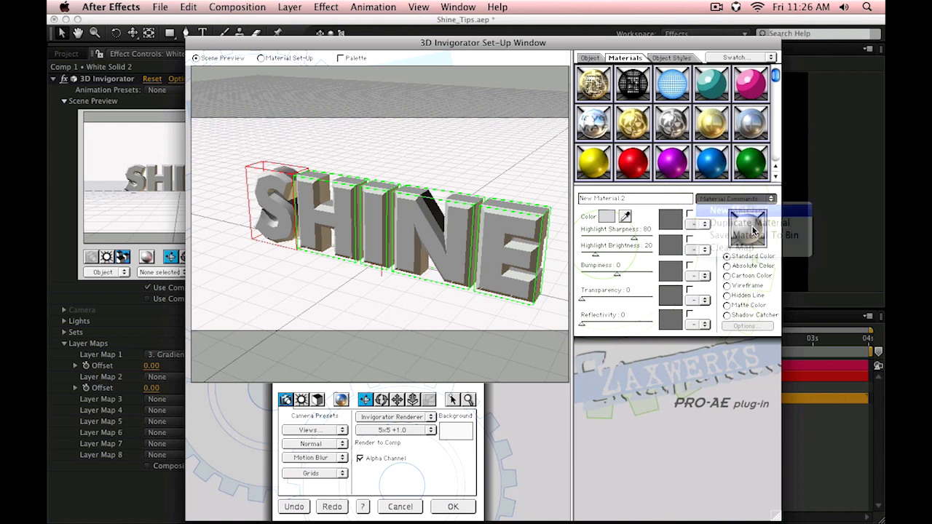
{"action": "left_click", "coordinate": [304, 58]}
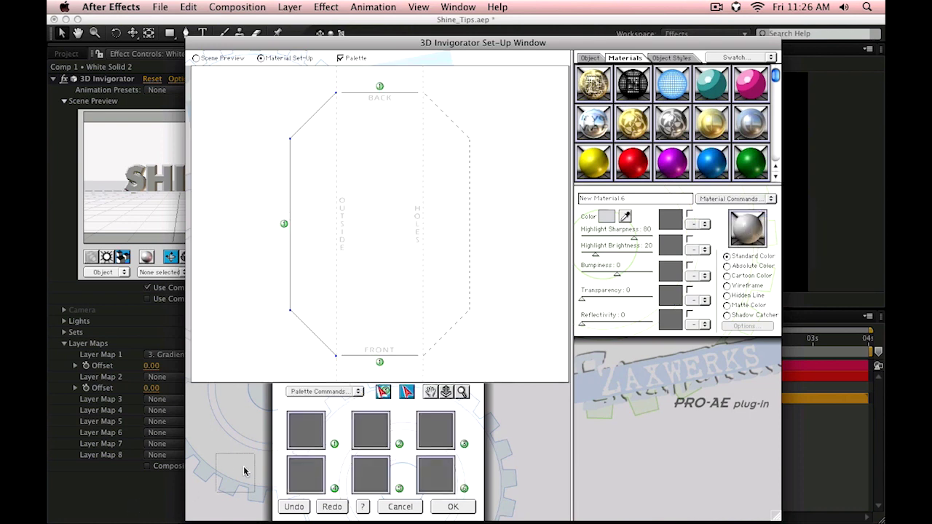
{"action": "left_click", "coordinate": [299, 434]}
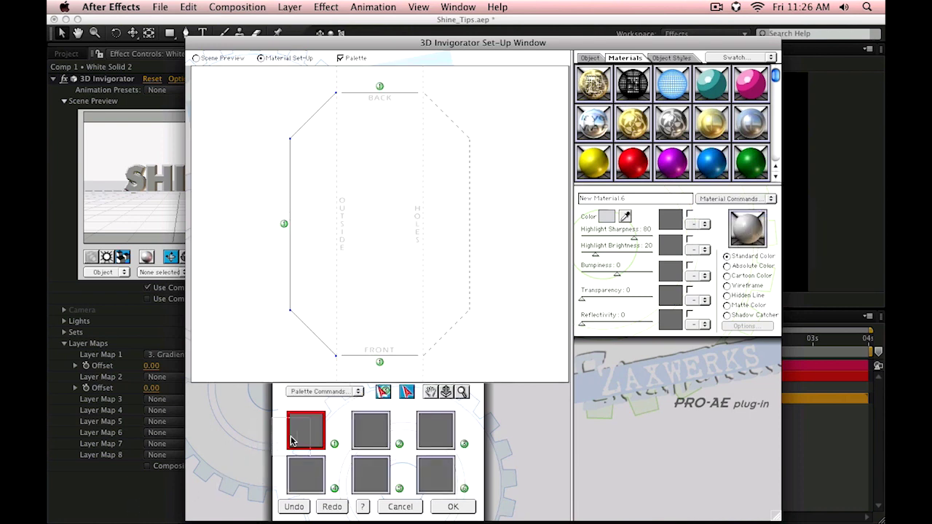
Drive highlight sharpness from Layer Map 1 and use reflectionMap.jpg with reflectivity 52
{"action": "left_click", "coordinate": [701, 225]}
{"action": "left_click", "coordinate": [726, 248]}
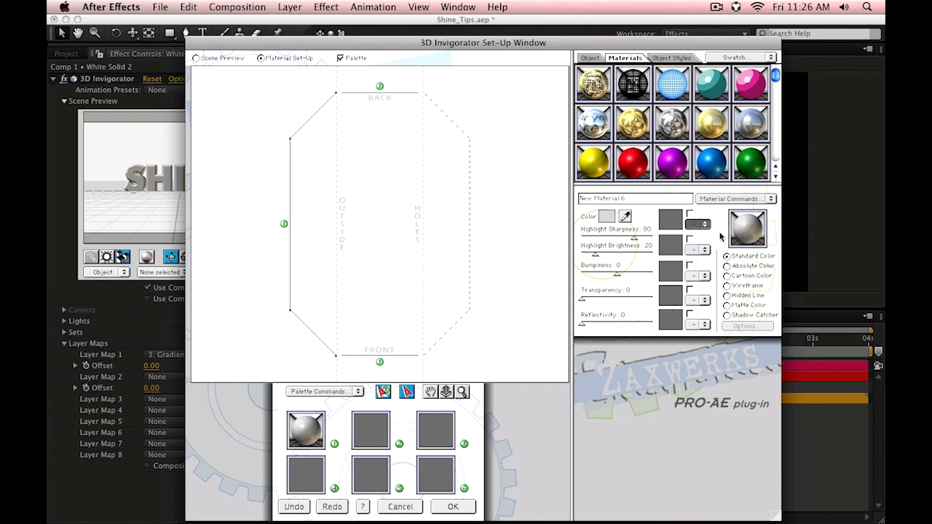
{"action": "left_click", "coordinate": [681, 318]}
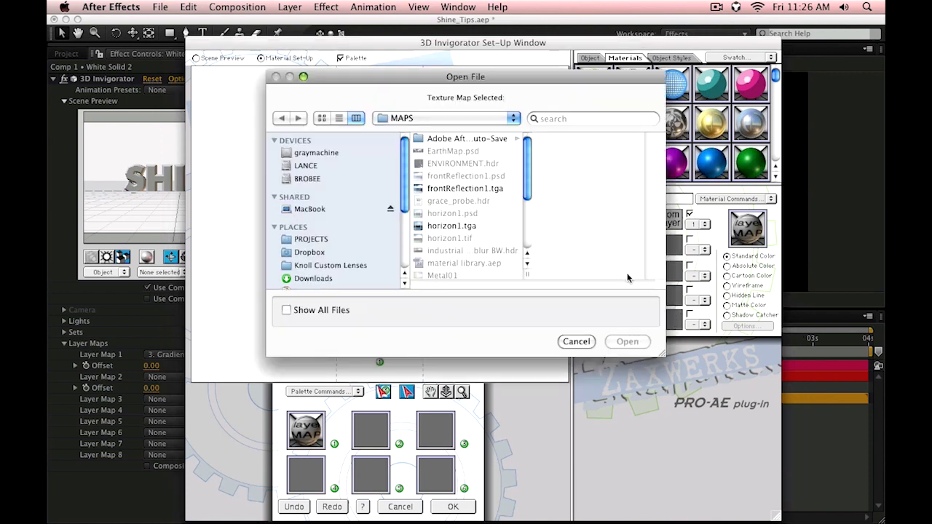
{"action": "scroll", "coordinate": [466, 214], "scroll_direction": "down", "scroll_amount": 5}
{"action": "left_click", "coordinate": [433, 238]}
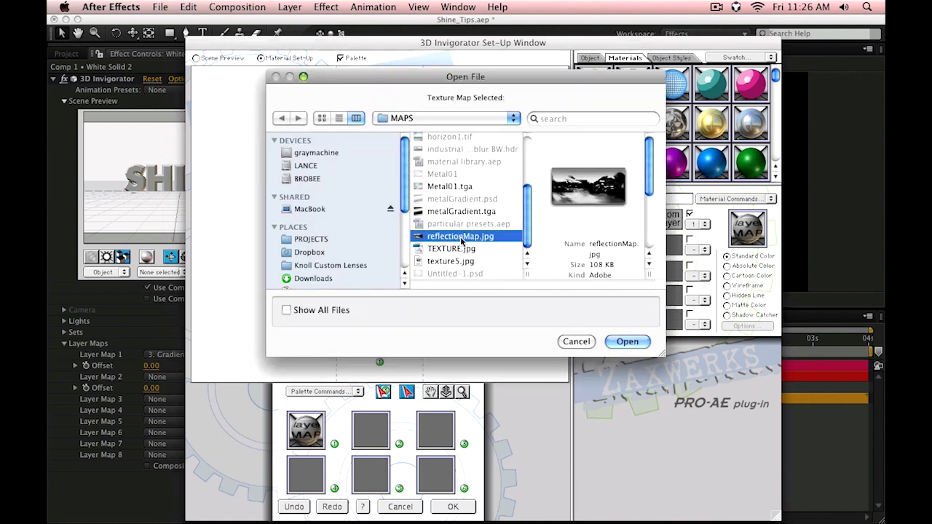
{"action": "left_click", "coordinate": [627, 342]}
{"action": "left_click_drag", "start_coordinate": [582, 323], "coordinate": [618, 325]}
Give the letters Round Edges, Small bevels at Edge Scale 65 and Depth 15, then apply
{"action": "left_click", "coordinate": [590, 58]}
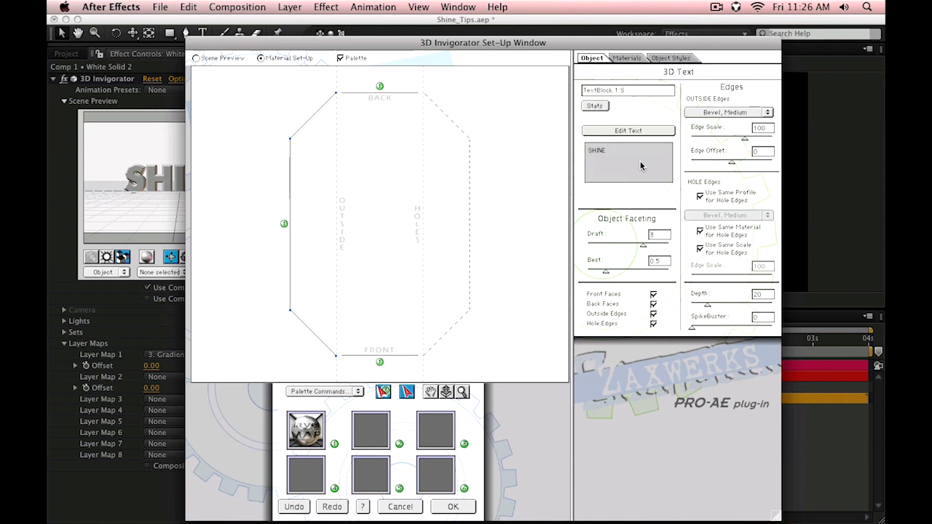
{"action": "left_click_drag", "start_coordinate": [744, 138], "coordinate": [737, 137]}
{"action": "left_click", "coordinate": [197, 58]}
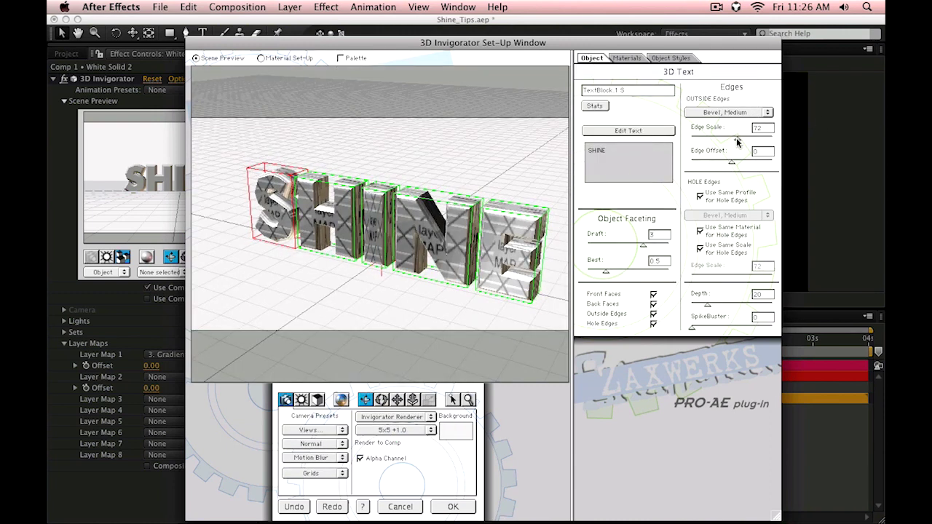
{"action": "left_click", "coordinate": [735, 112]}
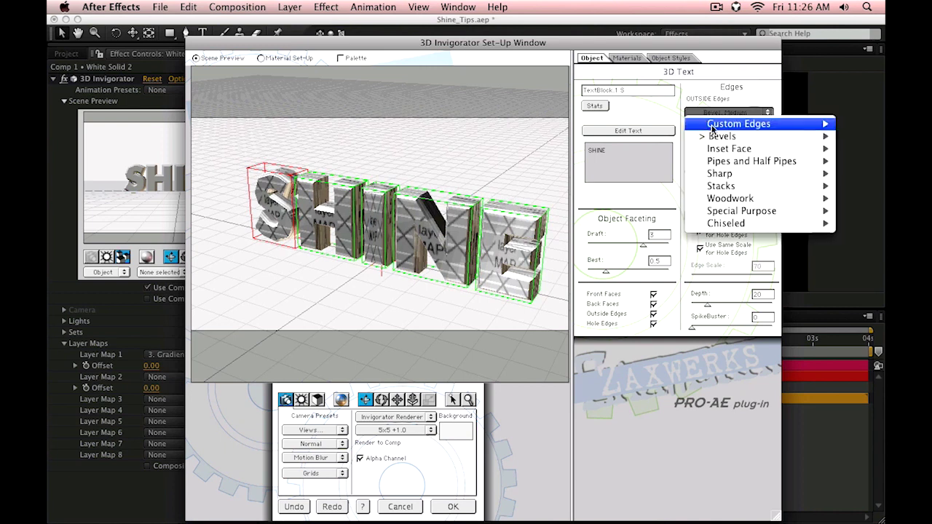
{"action": "mouse_move", "coordinate": [728, 136]}
{"action": "left_click", "coordinate": [640, 296]}
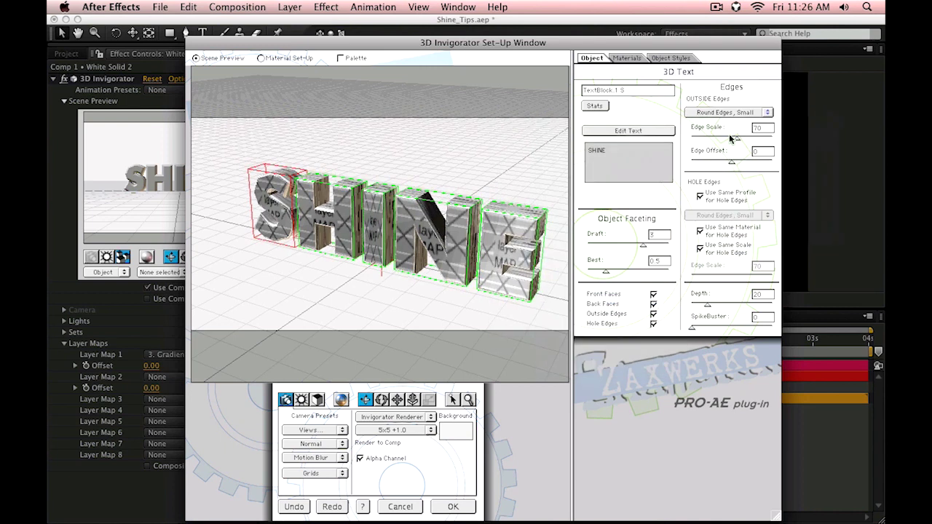
{"action": "left_click_drag", "start_coordinate": [734, 137], "coordinate": [733, 138]}
{"action": "left_click", "coordinate": [700, 307]}
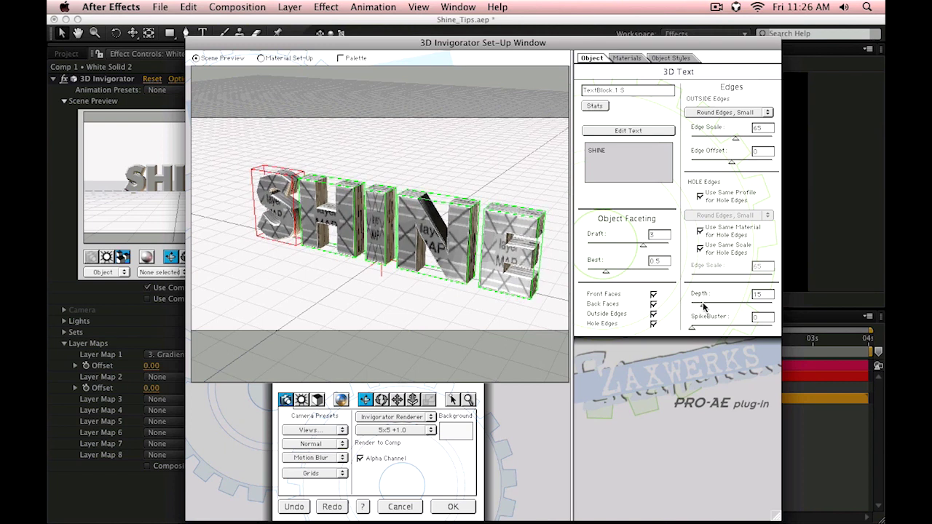
{"action": "left_click", "coordinate": [452, 507]}
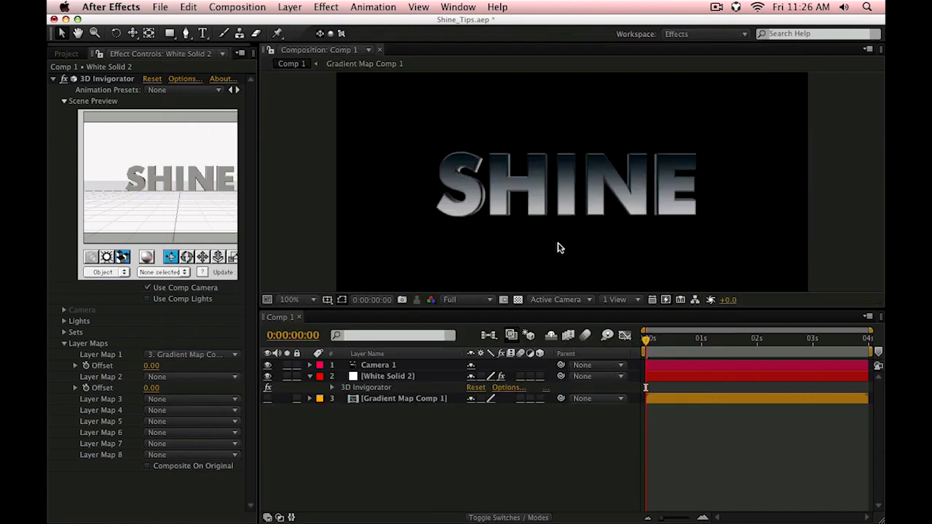
Apply Trapcode Shine to White Solid 2 and collapse the 3D Invigorator settings
{"action": "left_click", "coordinate": [378, 378]}
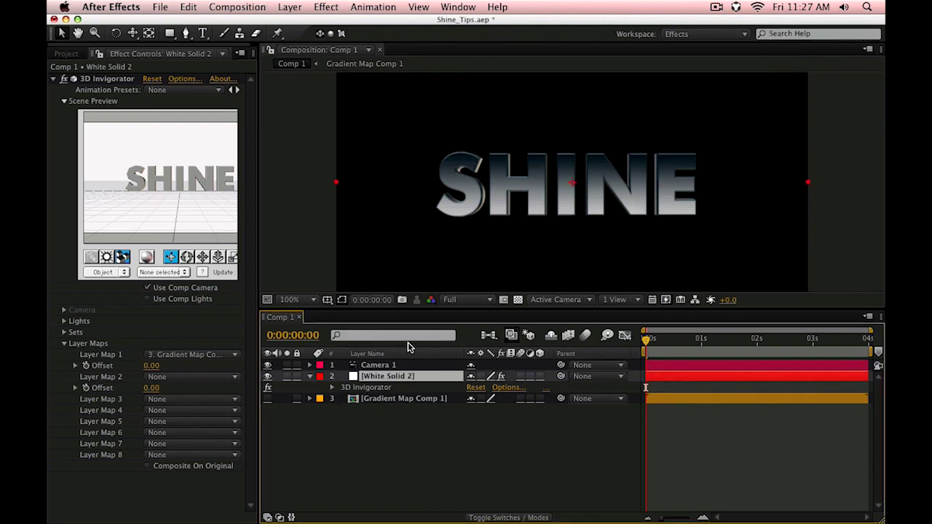
{"action": "left_click", "coordinate": [326, 6]}
{"action": "mouse_move", "coordinate": [421, 455]}
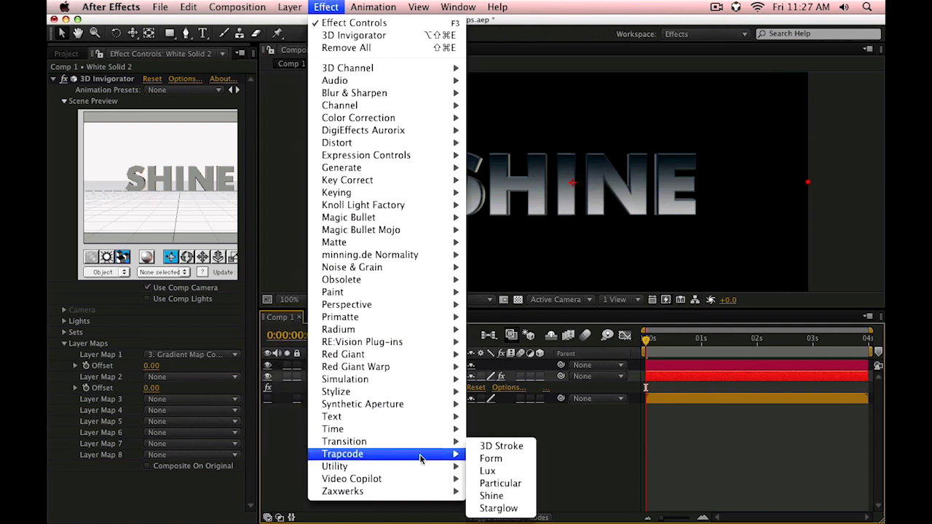
{"action": "left_click", "coordinate": [495, 496]}
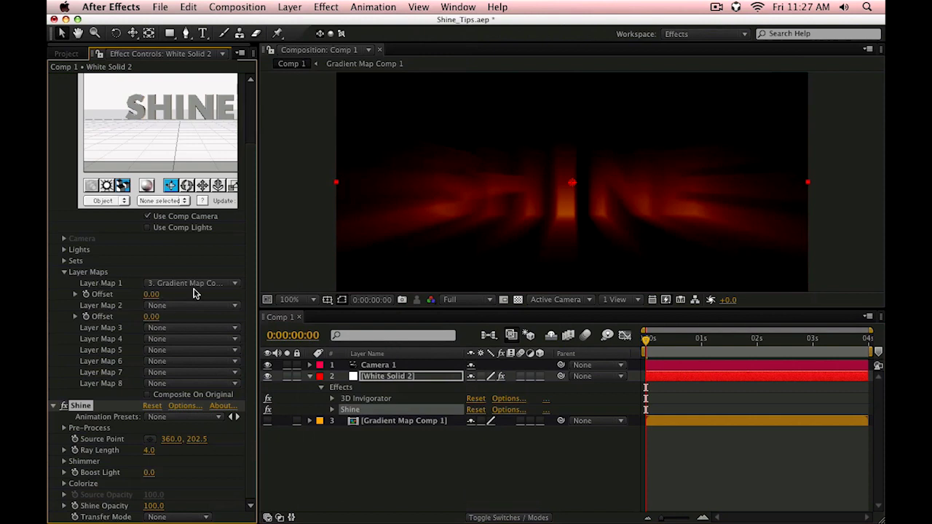
{"action": "scroll", "coordinate": [250, 84], "scroll_direction": "up", "scroll_amount": 3}
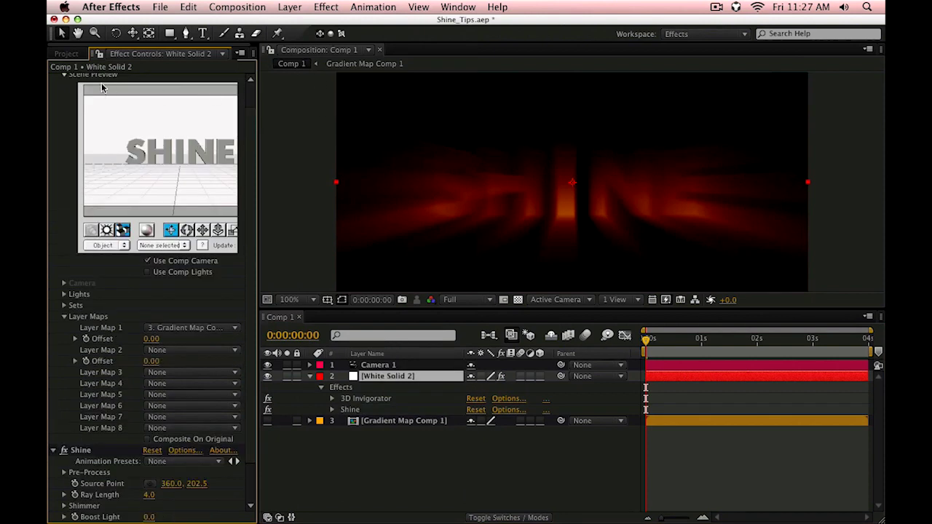
{"action": "scroll", "coordinate": [248, 93], "scroll_direction": "up", "scroll_amount": 2}
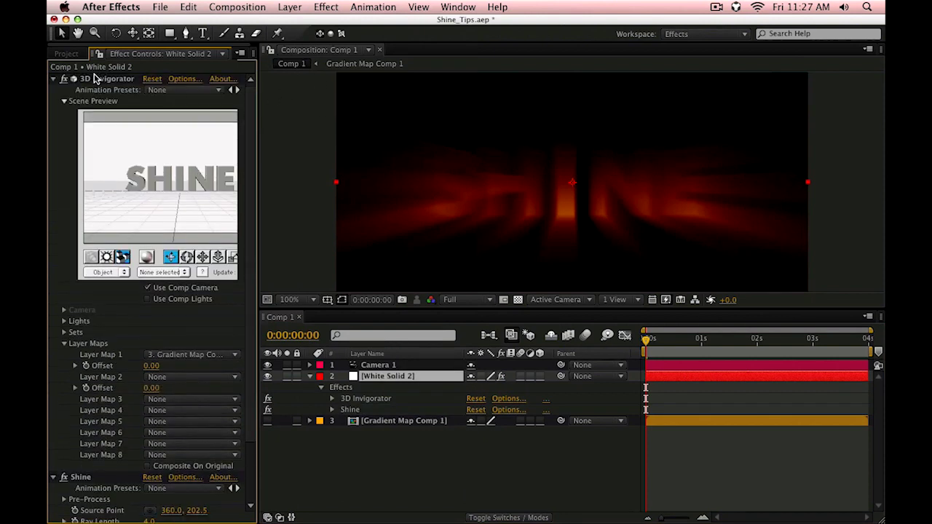
{"action": "left_click", "coordinate": [52, 78]}
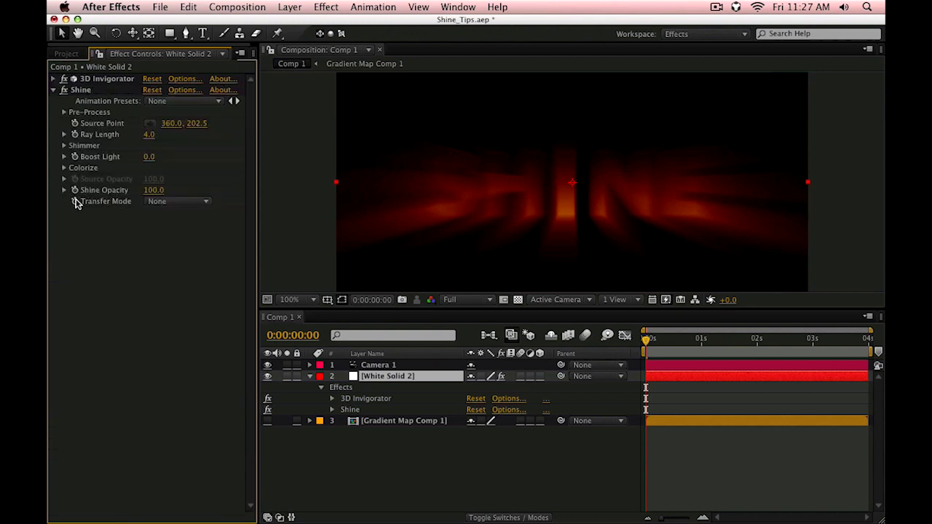
Set Shine's Transfer Mode to Add and its Colorize Base On to Alpha Edges
{"action": "left_click", "coordinate": [179, 201]}
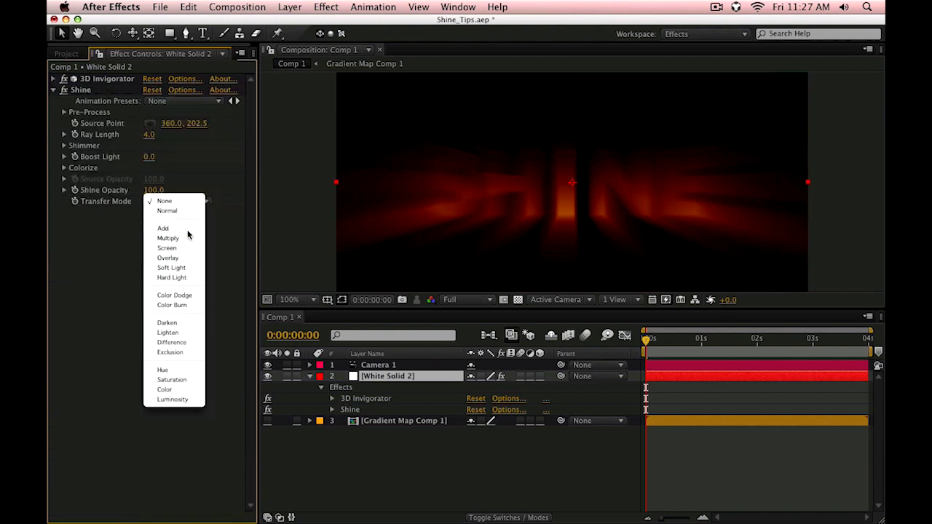
{"action": "left_click", "coordinate": [178, 230]}
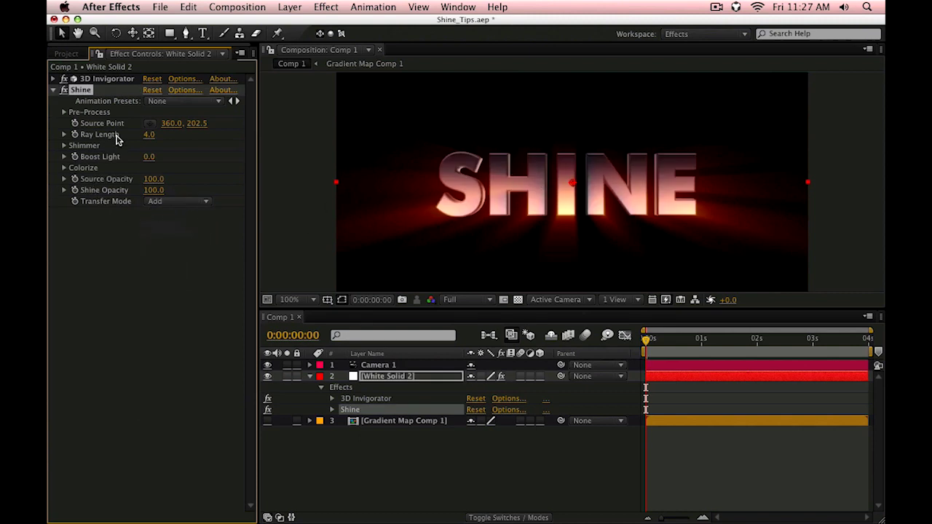
{"action": "left_click", "coordinate": [63, 169]}
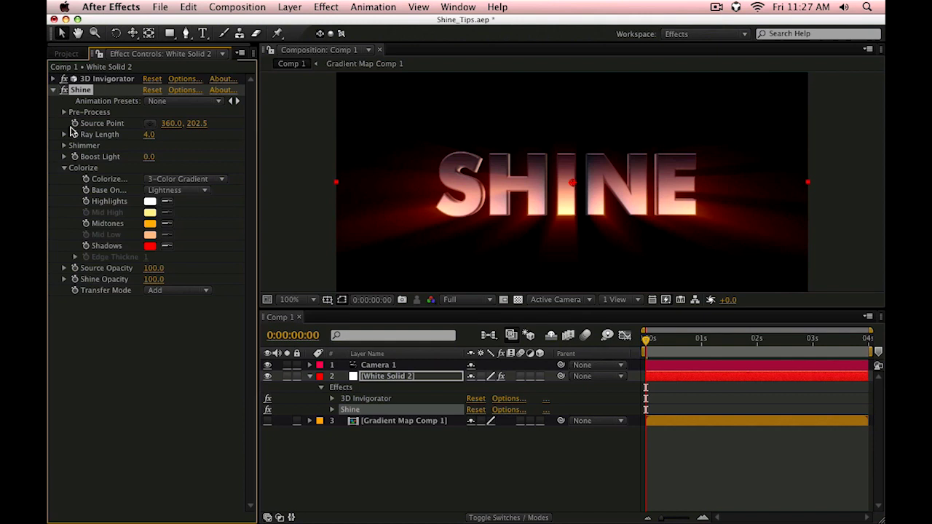
{"action": "left_click", "coordinate": [199, 193]}
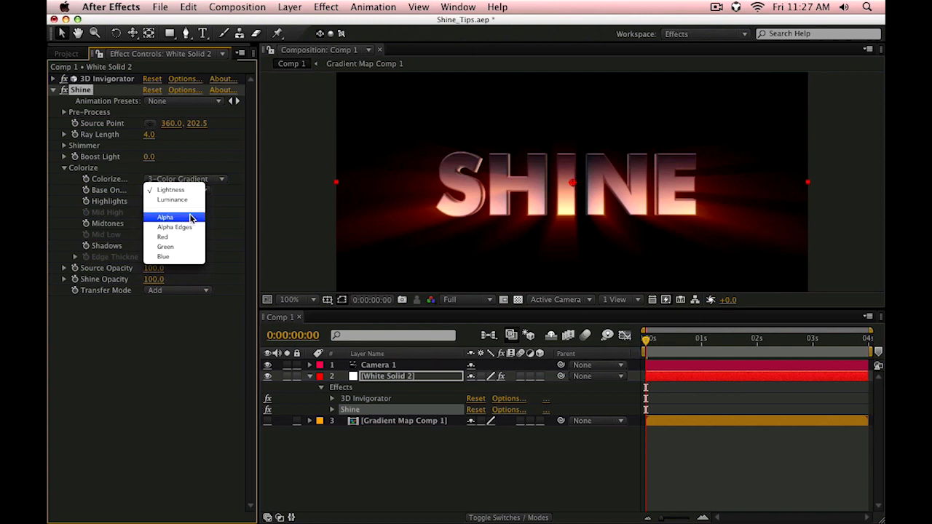
{"action": "left_click", "coordinate": [186, 217]}
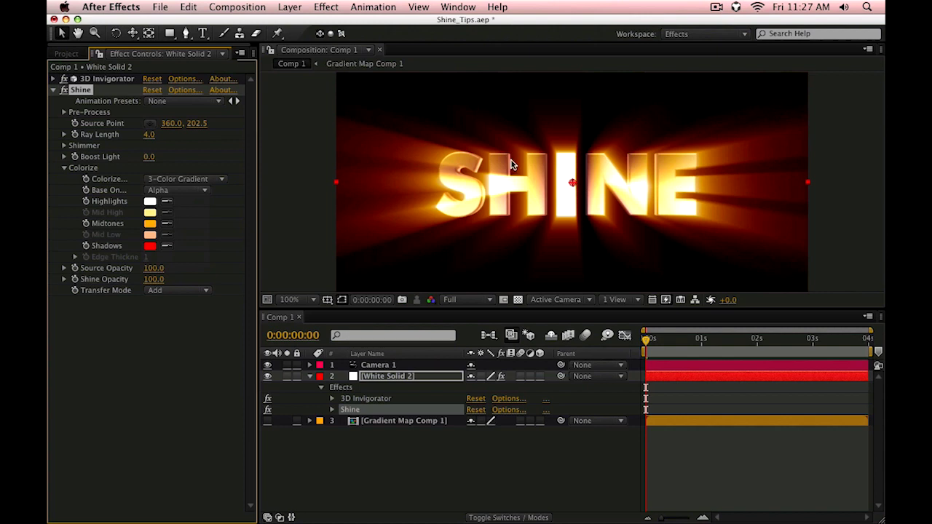
{"action": "left_click", "coordinate": [179, 190]}
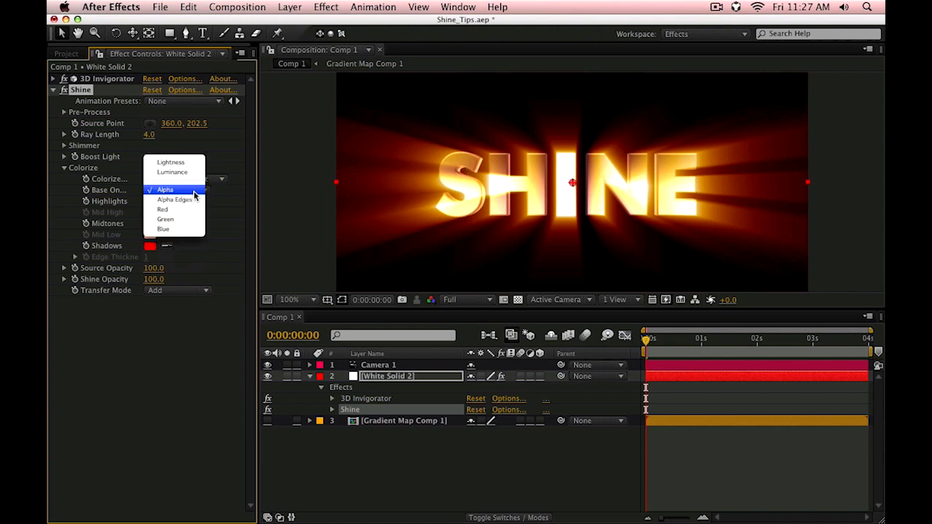
{"action": "left_click", "coordinate": [195, 201]}
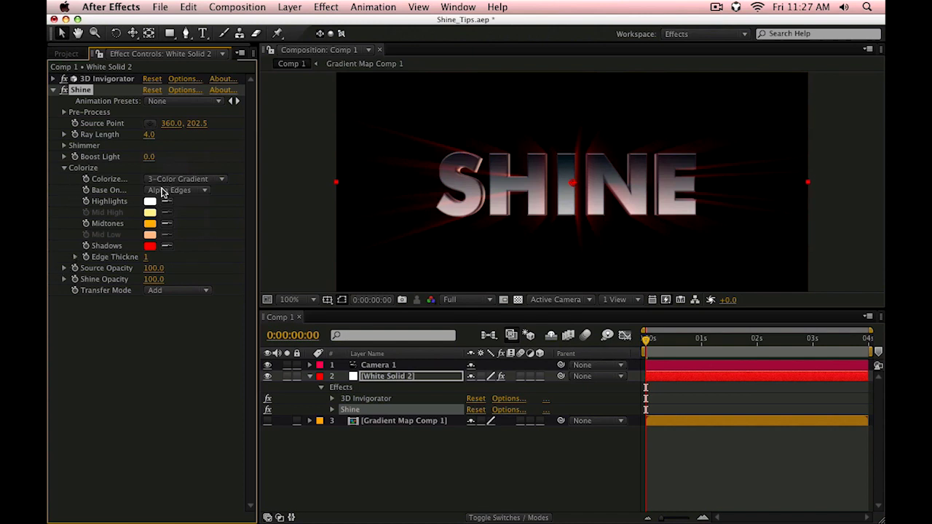
Colour the Shine rays with the Electric preset and a lighter blue Shadows colour
{"action": "left_click", "coordinate": [167, 179]}
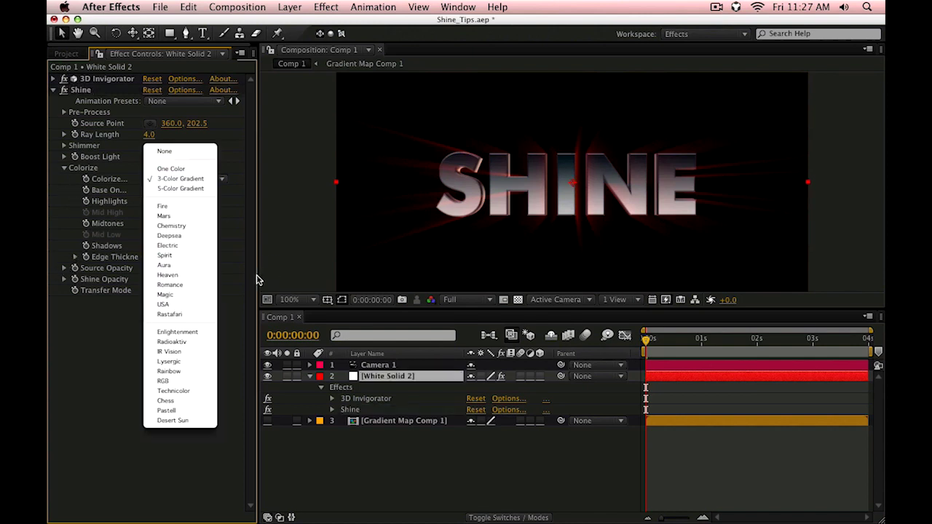
{"action": "left_click", "coordinate": [196, 244]}
{"action": "left_click", "coordinate": [151, 247]}
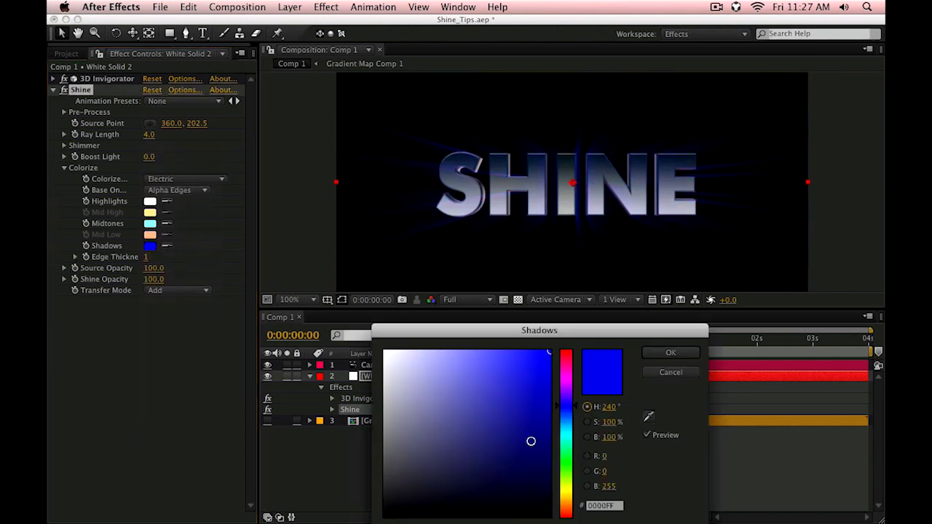
{"action": "left_click_drag", "start_coordinate": [566, 411], "coordinate": [566, 419]}
{"action": "mouse_move", "coordinate": [499, 412]}
{"action": "left_mouse_down"}
{"action": "mouse_move", "coordinate": [517, 381]}
{"action": "mouse_move", "coordinate": [547, 374]}
{"action": "left_mouse_up"}
{"action": "key", "text": "Return"}
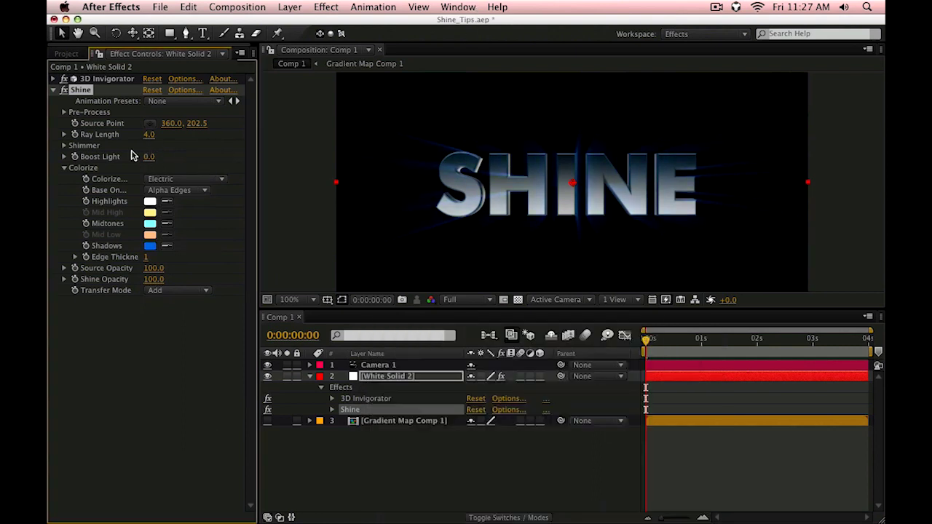
Set Ray Length 5.5, Boost Light 2.0, and raise Shimmer Amount to 626.0
{"action": "left_click_drag", "start_coordinate": [148, 138], "coordinate": [180, 128]}
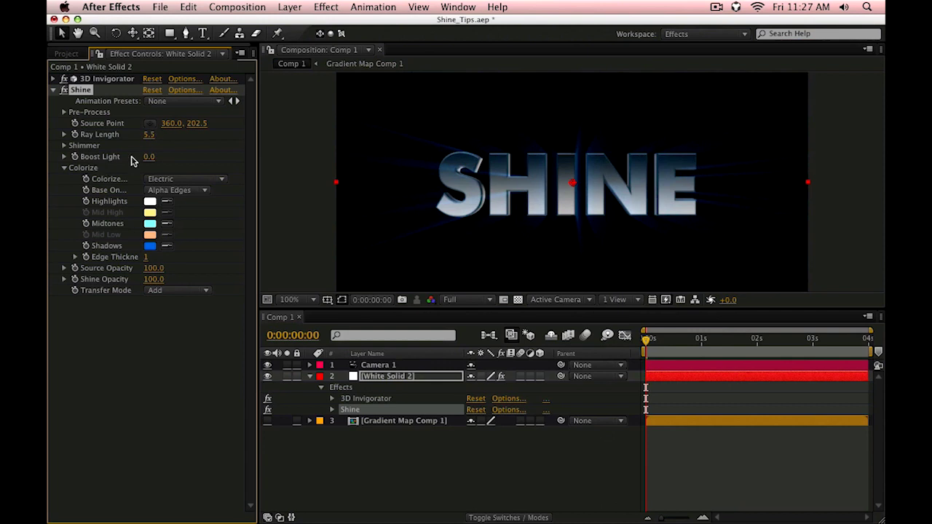
{"action": "left_click_drag", "start_coordinate": [148, 157], "coordinate": [156, 156]}
{"action": "left_click", "coordinate": [63, 146]}
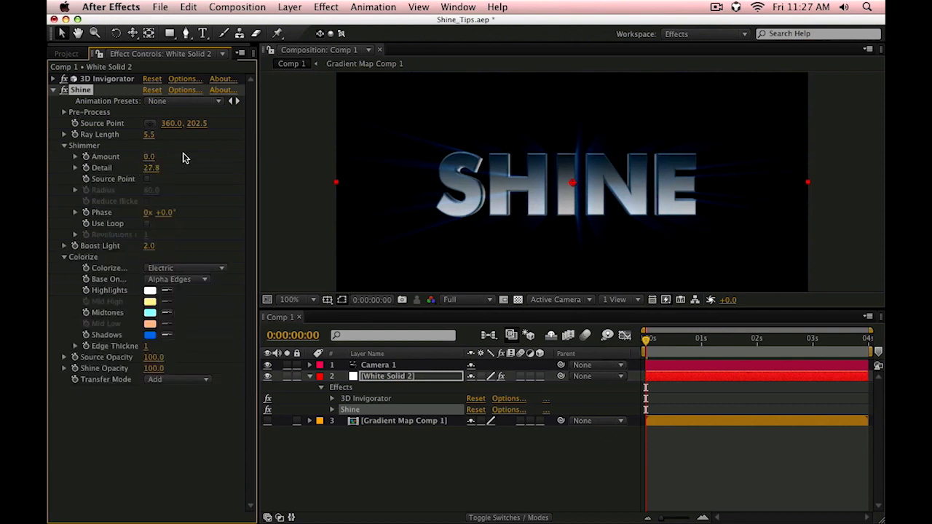
{"action": "left_click_drag", "start_coordinate": [149, 157], "coordinate": [402, 173]}
Try Base On Lightness, revert to Alpha Edges, and bring up the Project panel
{"action": "left_click", "coordinate": [204, 280]}
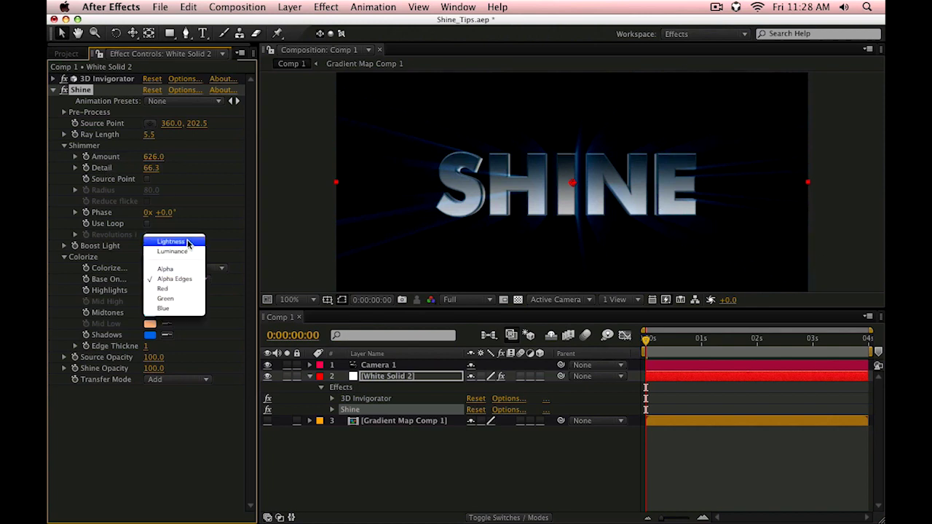
{"action": "left_click", "coordinate": [188, 242]}
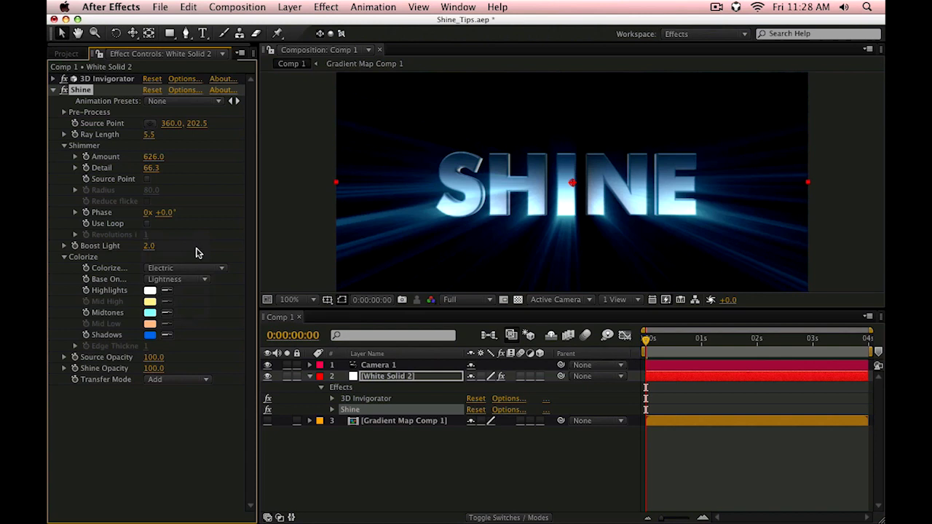
{"action": "left_click", "coordinate": [196, 253]}
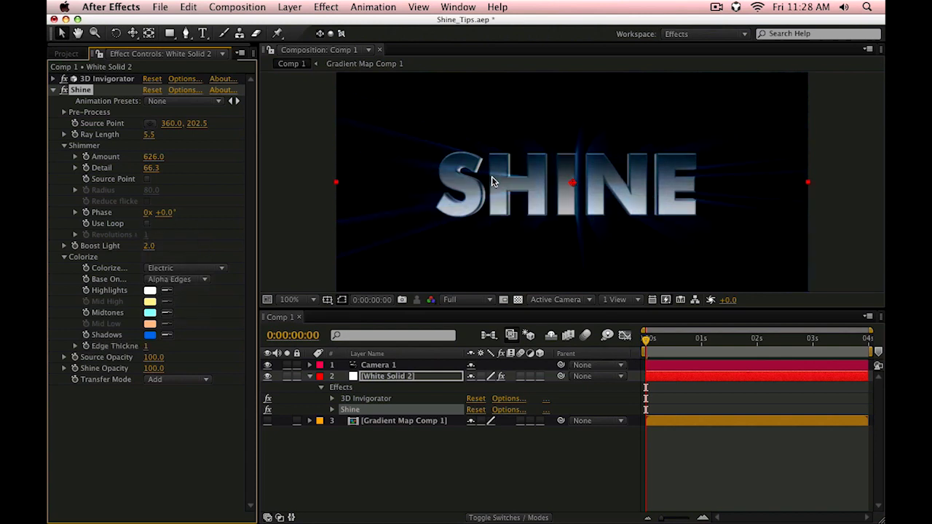
{"action": "left_click", "coordinate": [66, 53]}
Open the Tip3_Shine3D comp, orbit the camera around the guitarist footage, then close it
{"action": "double_click", "coordinate": [80, 244]}
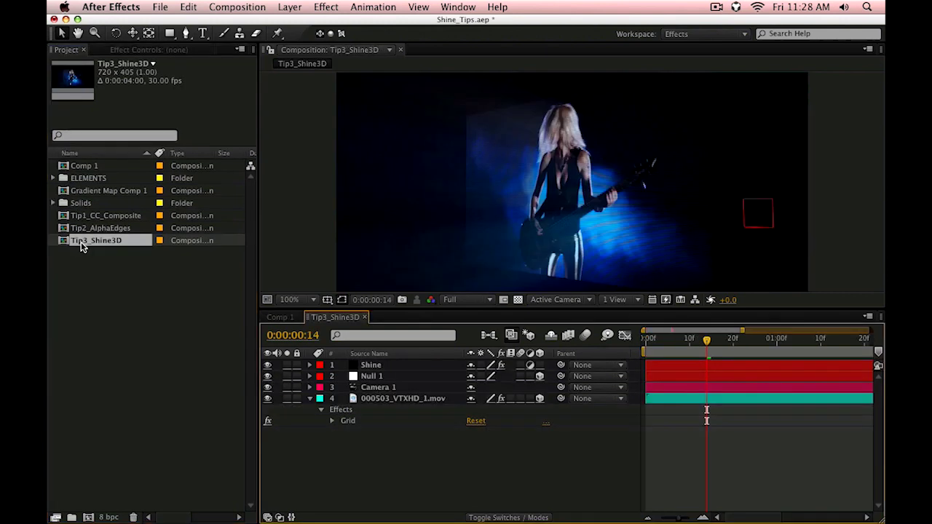
{"action": "key", "text": "c"}
{"action": "left_click_drag", "start_coordinate": [570, 185], "coordinate": [527, 174]}
{"action": "key", "text": "F2"}
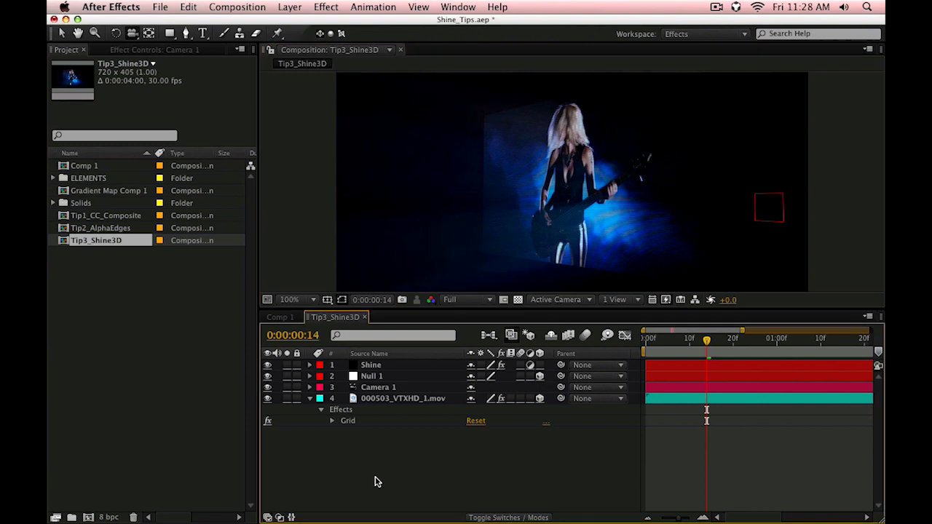
{"action": "key", "text": "super+w"}
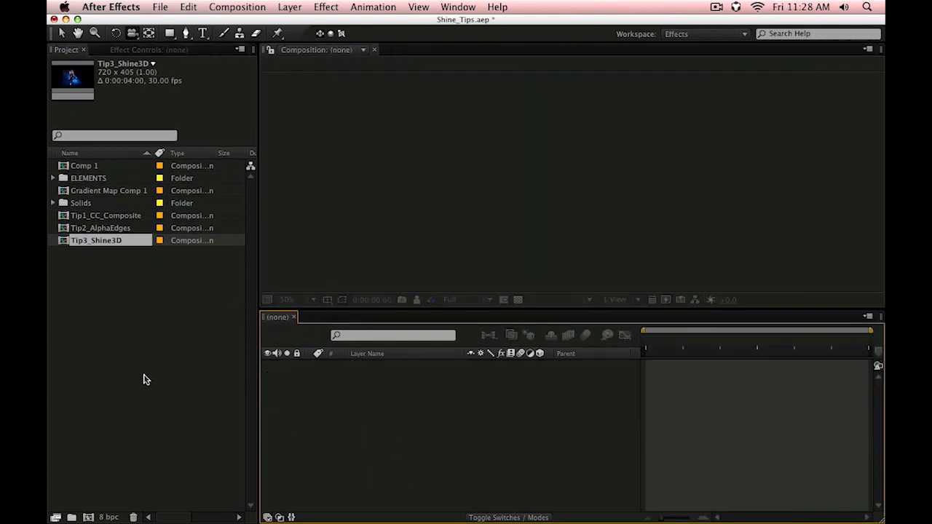
Create Comp 2 with default settings and add the guitarist footage from the ELEMENTS folder
{"action": "left_click", "coordinate": [113, 264]}
{"action": "key", "text": "super+n"}
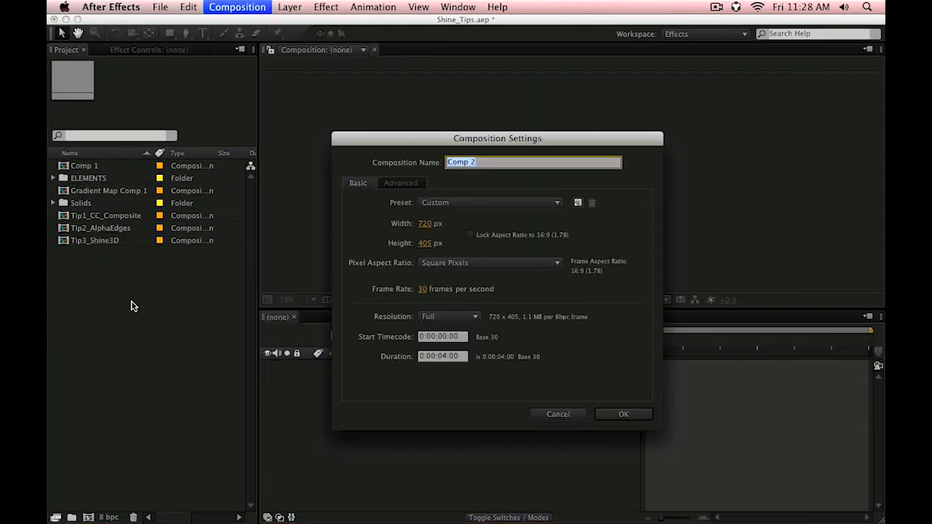
{"action": "key", "text": "Return"}
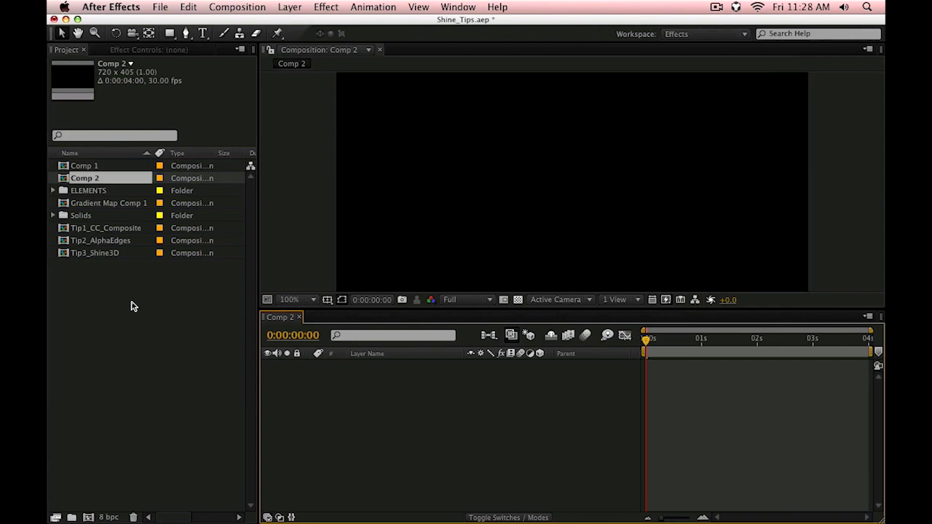
{"action": "left_click", "coordinate": [53, 191]}
{"action": "left_click_drag", "start_coordinate": [95, 206], "coordinate": [381, 412]}
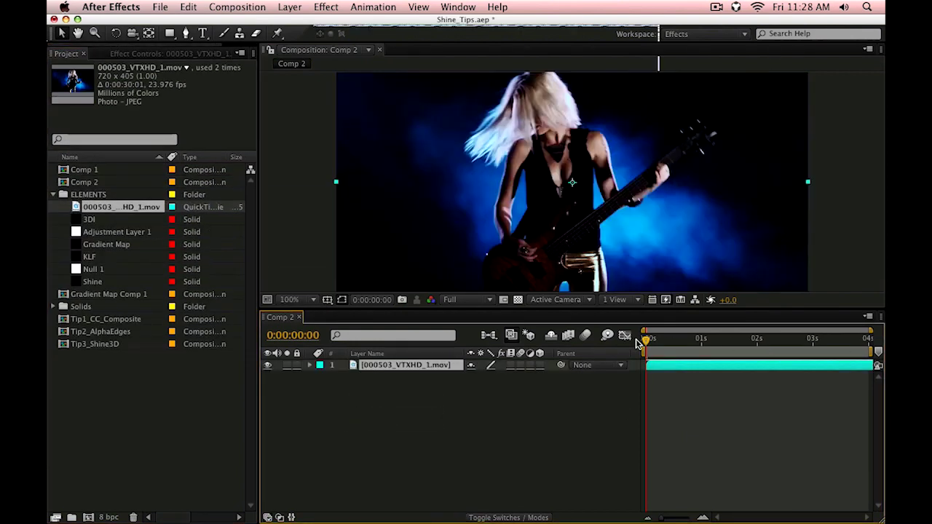
Add a default camera, make the footage layer 3D, and dolly the camera back from it
{"action": "left_click", "coordinate": [289, 7]}
{"action": "mouse_move", "coordinate": [298, 23]}
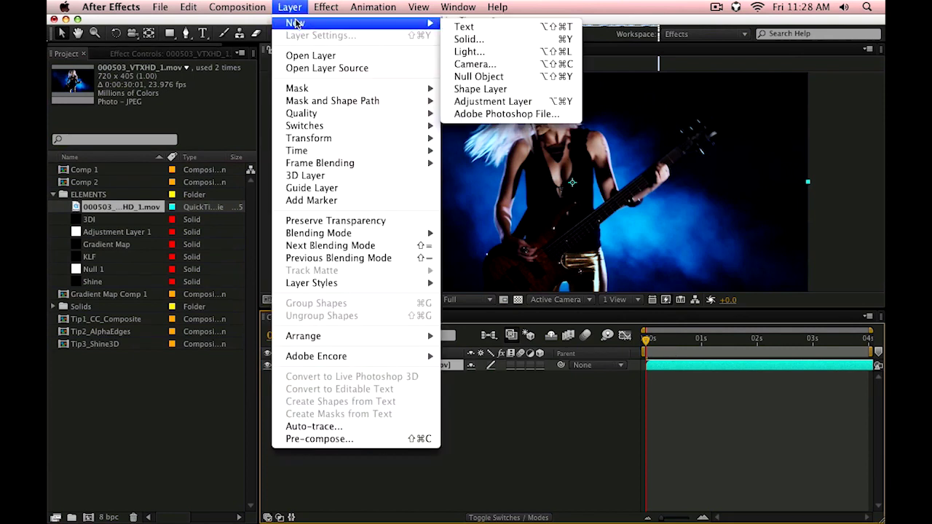
{"action": "left_click", "coordinate": [475, 64]}
{"action": "key", "text": "Return"}
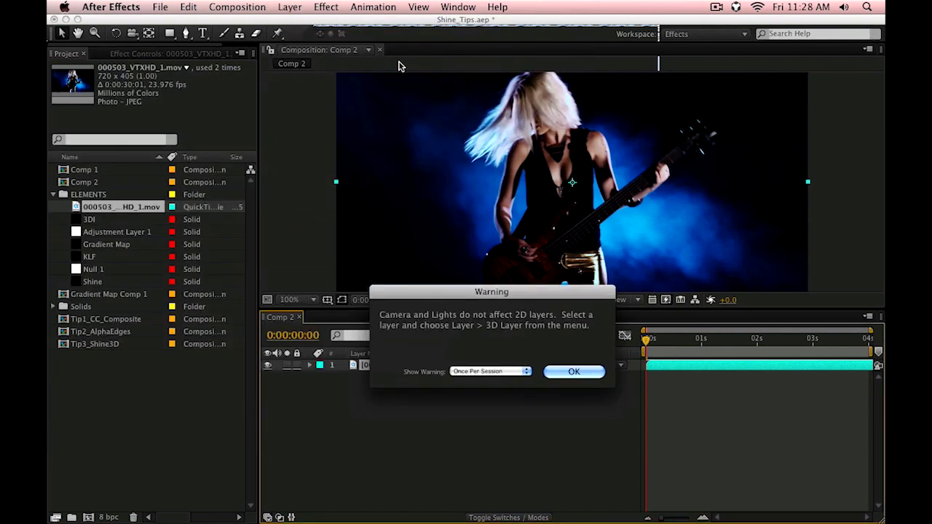
{"action": "key", "text": "Return"}
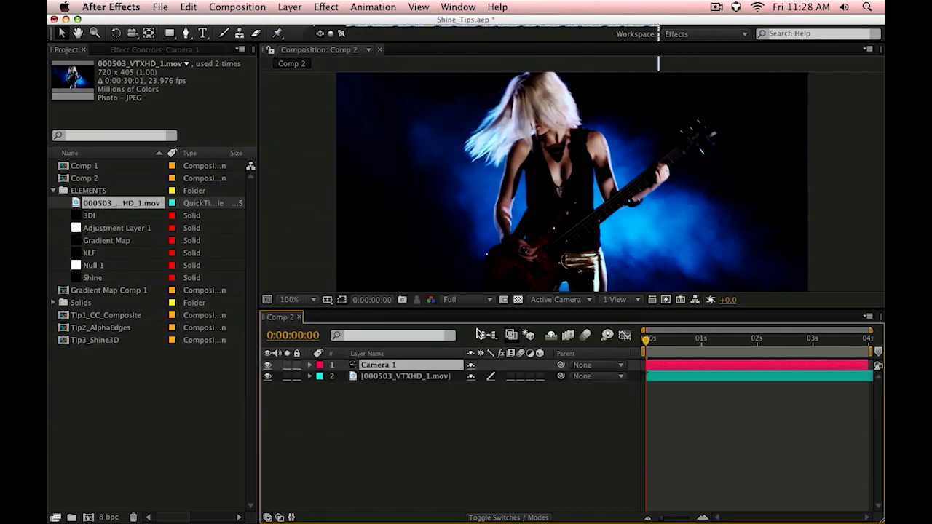
{"action": "left_click", "coordinate": [539, 377]}
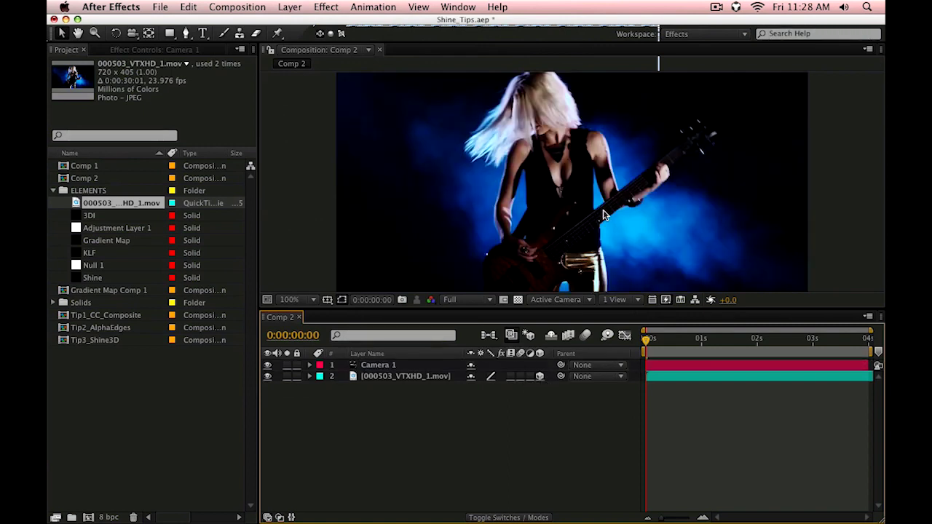
{"action": "key", "text": "c"}
{"action": "scroll", "coordinate": [612, 184], "scroll_direction": "down", "scroll_amount": 5}
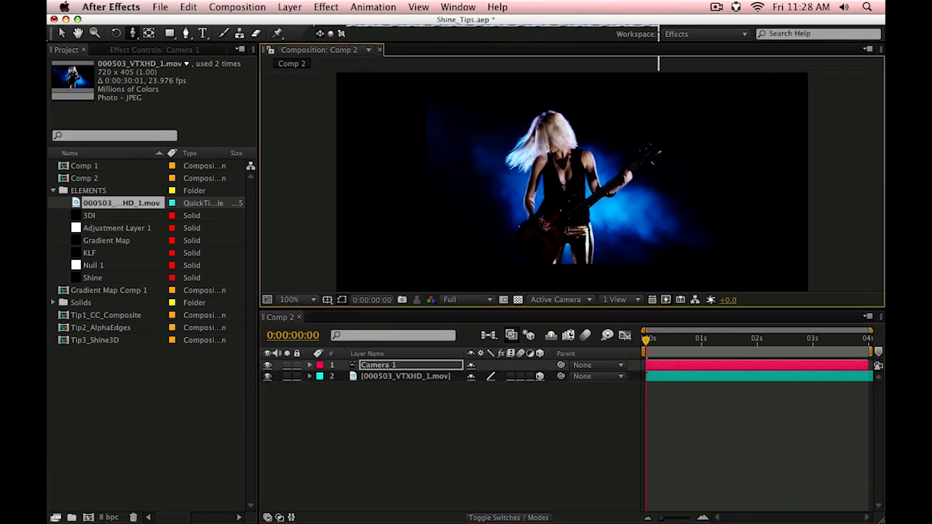
{"action": "key", "text": "c"}
{"action": "key", "text": "c"}
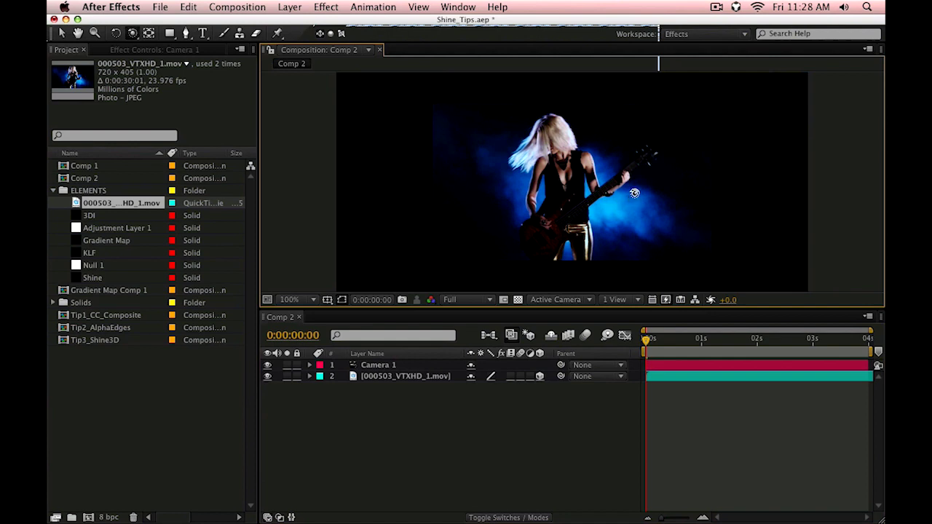
{"action": "left_click_drag", "start_coordinate": [635, 193], "coordinate": [573, 188]}
Undo and redo the camera shift, then deselect the camera layer
{"action": "key", "text": "ctrl+z"}
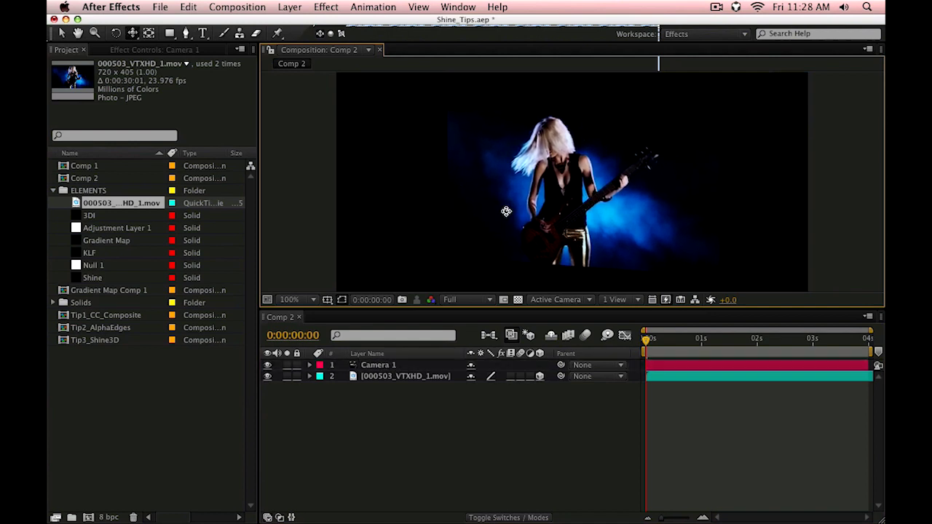
{"action": "key", "text": "ctrl+shift+z"}
{"action": "key", "text": "ctrl+shift+a"}
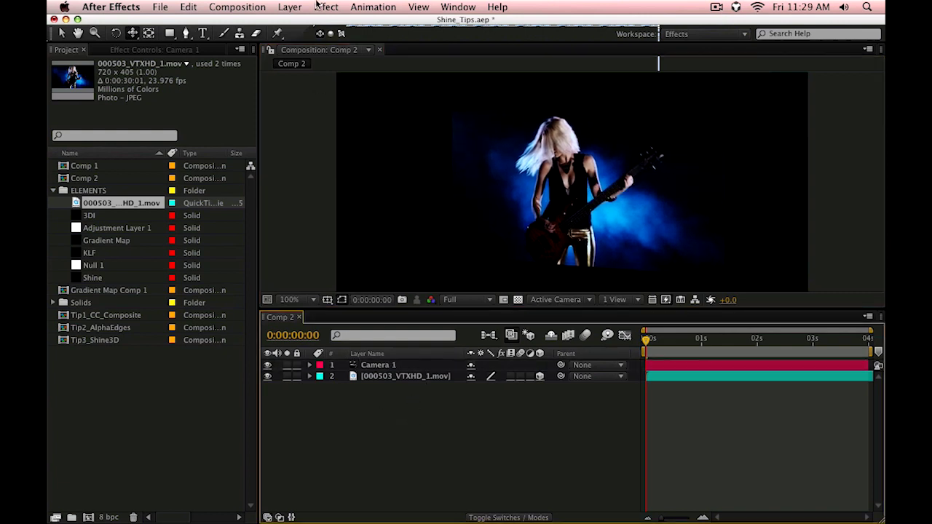
Add a new adjustment layer above the guitarist footage layer
{"action": "left_click", "coordinate": [385, 379]}
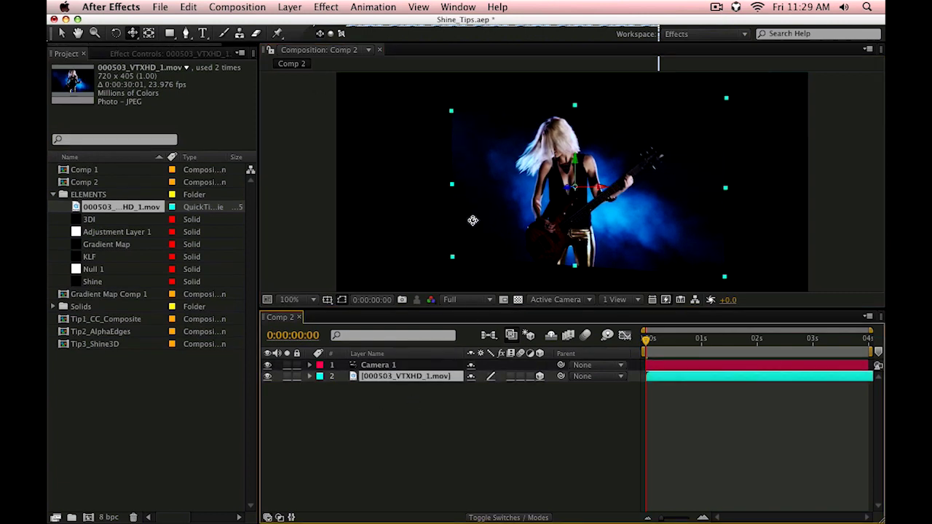
{"action": "left_click", "coordinate": [295, 6]}
{"action": "mouse_move", "coordinate": [298, 23]}
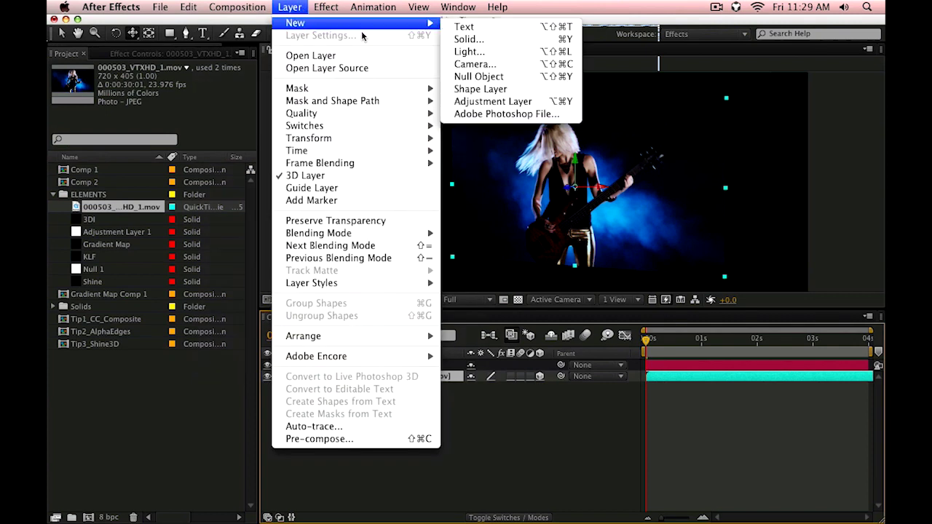
{"action": "left_click", "coordinate": [485, 102]}
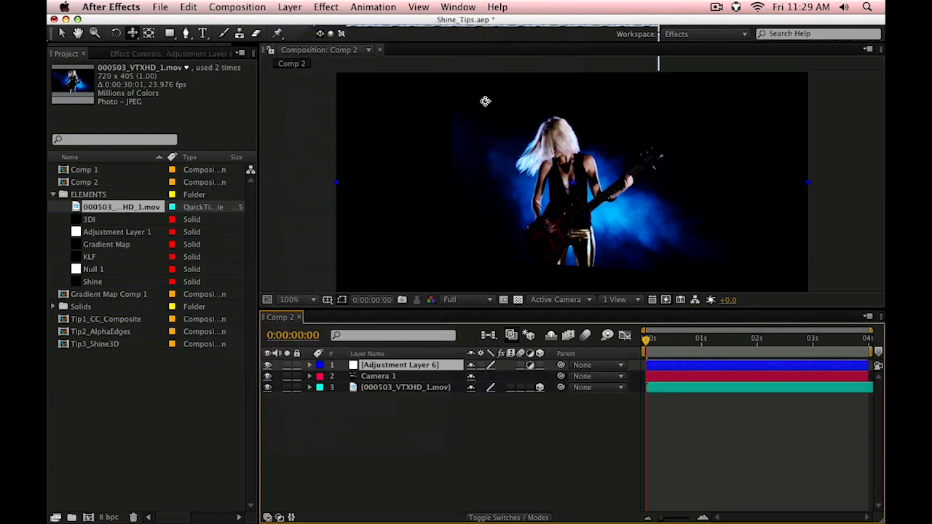
{"action": "left_click", "coordinate": [326, 7]}
Apply Trapcode Shine to the adjustment layer with the Add transfer mode
{"action": "mouse_move", "coordinate": [439, 458]}
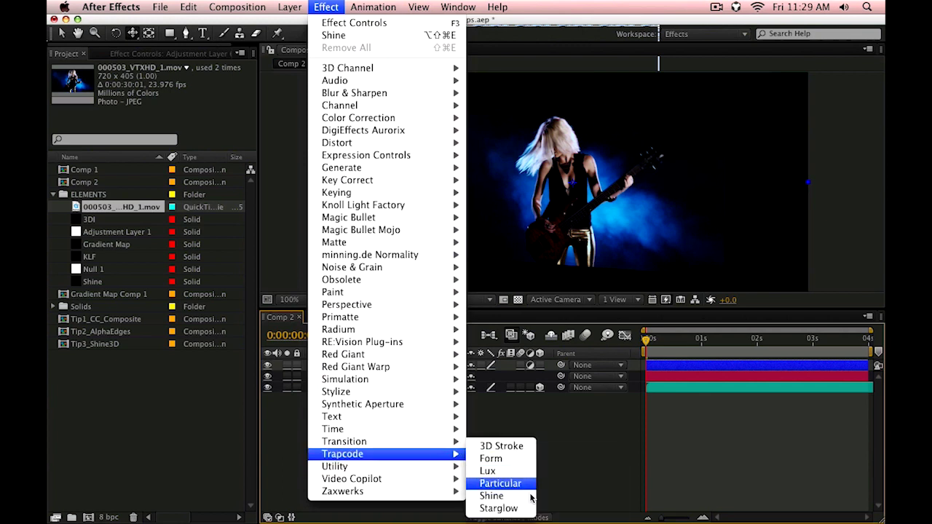
{"action": "left_click", "coordinate": [506, 495]}
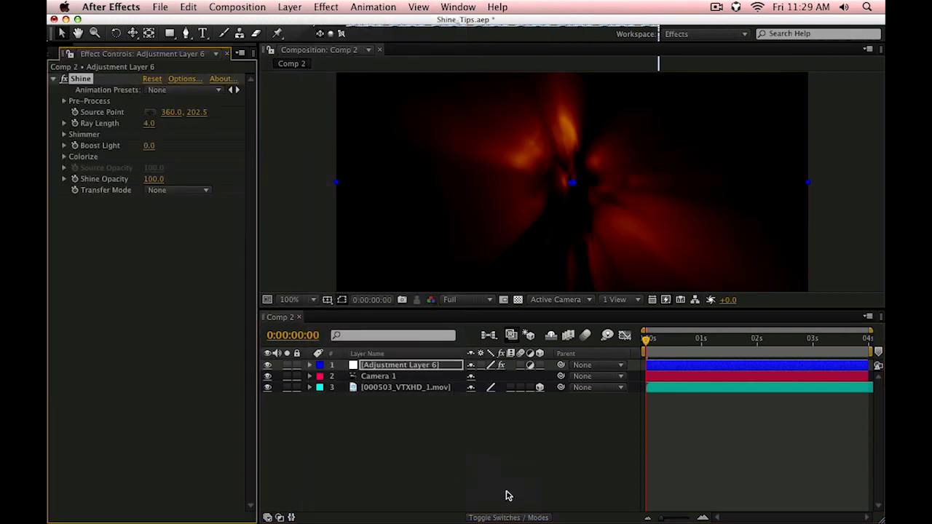
{"action": "left_click", "coordinate": [152, 191]}
{"action": "left_click", "coordinate": [181, 220]}
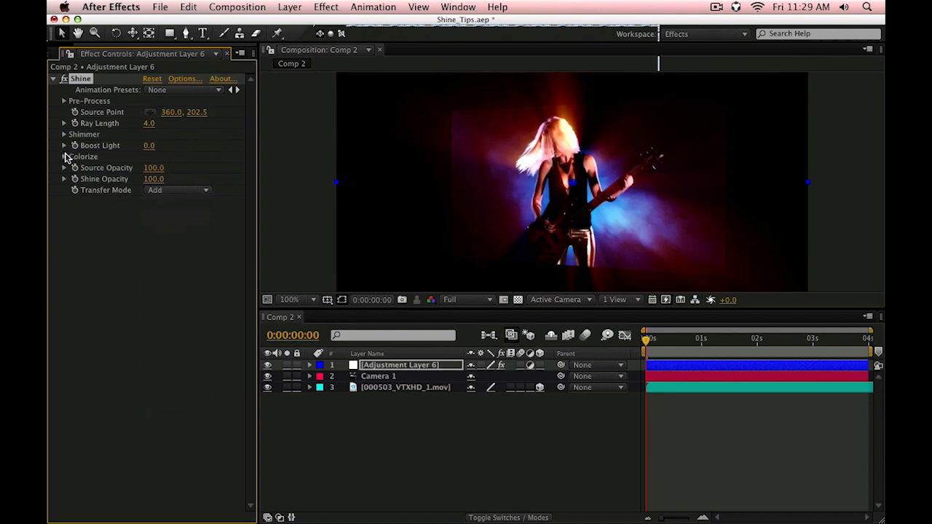
Set Shine's Colorize preset to None so the rays stay white
{"action": "left_click", "coordinate": [65, 157]}
{"action": "left_click", "coordinate": [184, 169]}
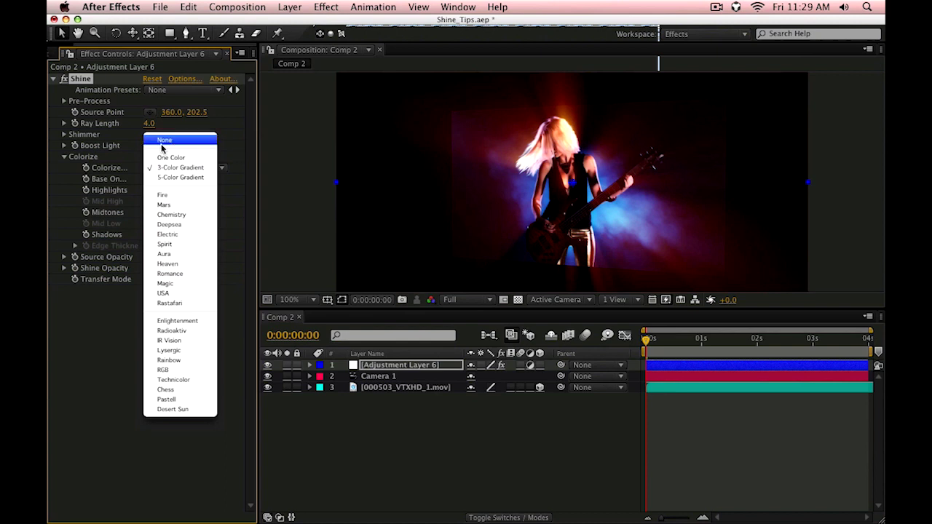
{"action": "left_click", "coordinate": [204, 140]}
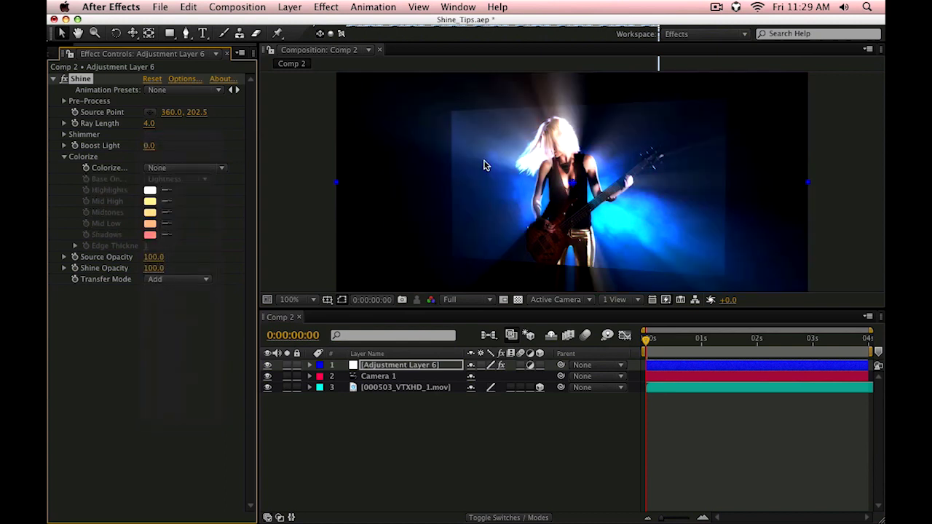
{"action": "left_click", "coordinate": [155, 168]}
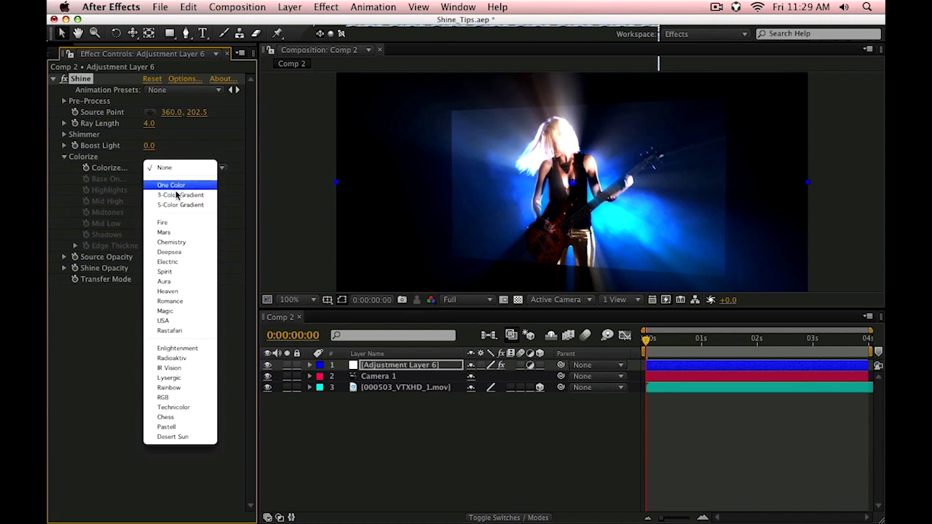
{"action": "left_click", "coordinate": [504, 466]}
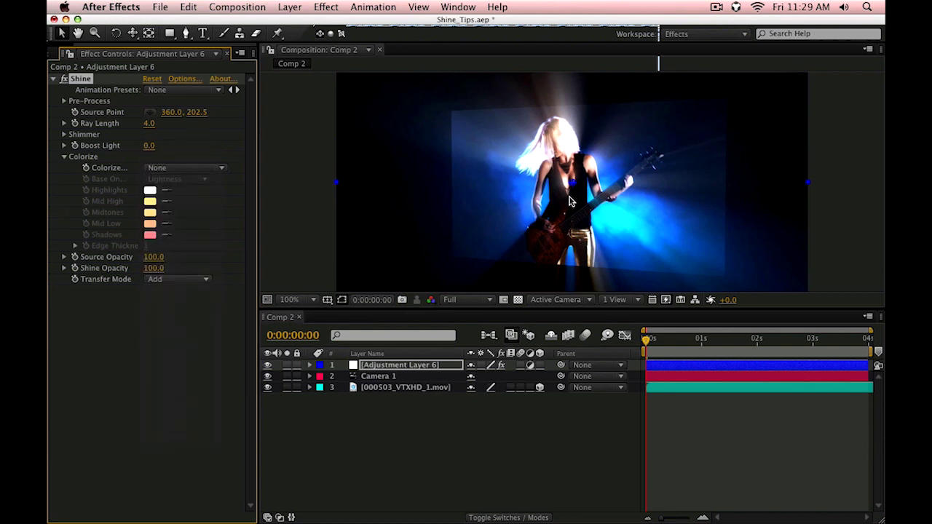
Undo an accidental layer move, orbit the camera, and reveal Shine under the adjustment layer
{"action": "left_click", "coordinate": [398, 420]}
{"action": "left_click_drag", "start_coordinate": [582, 232], "coordinate": [524, 227]}
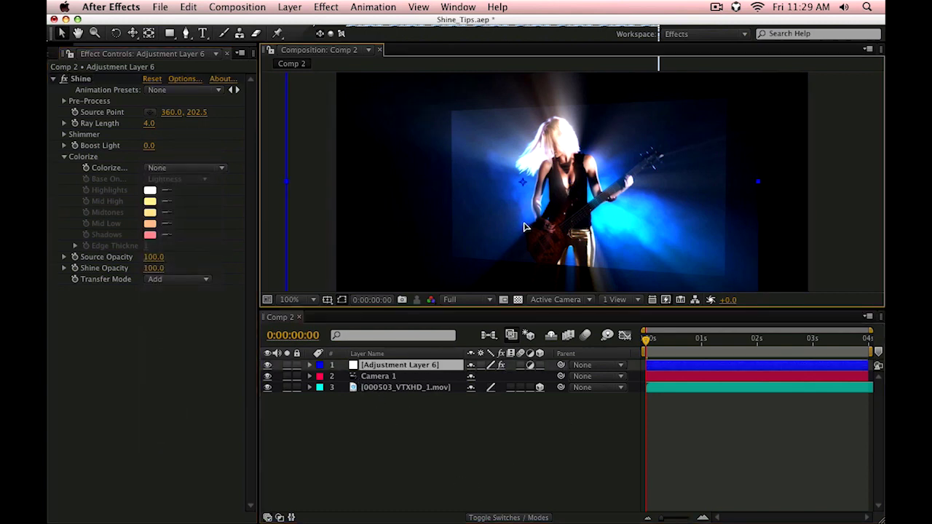
{"action": "key", "text": "super+z"}
{"action": "key", "text": "y"}
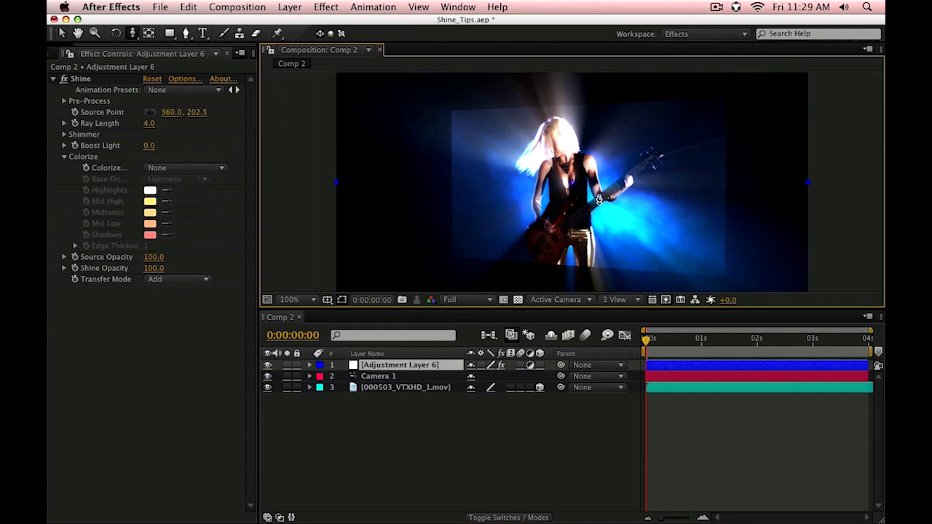
{"action": "left_click_drag", "start_coordinate": [599, 198], "coordinate": [430, 231]}
{"action": "key", "text": "e"}
{"action": "left_click", "coordinate": [351, 376]}
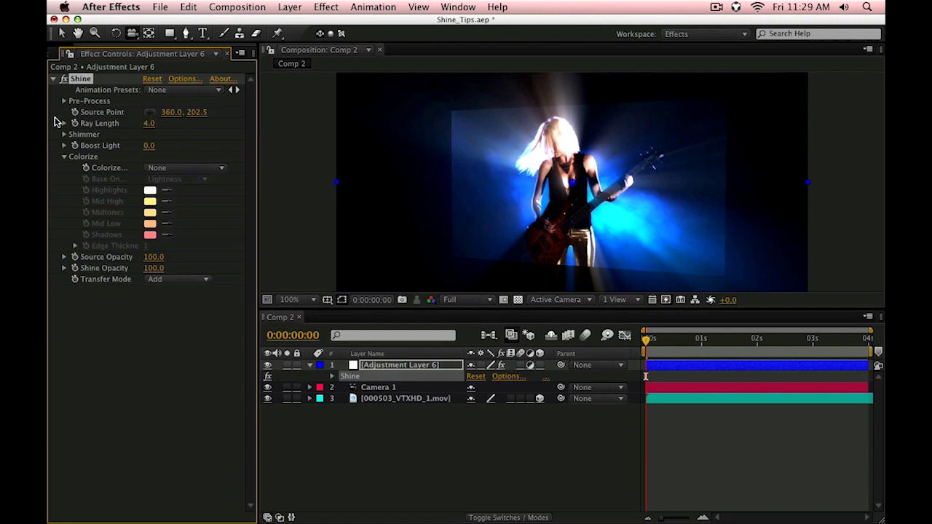
Add a 3D null object named 'Shine Locator' at the top of Comp 2
{"action": "left_click", "coordinate": [329, 370]}
{"action": "left_click", "coordinate": [289, 7]}
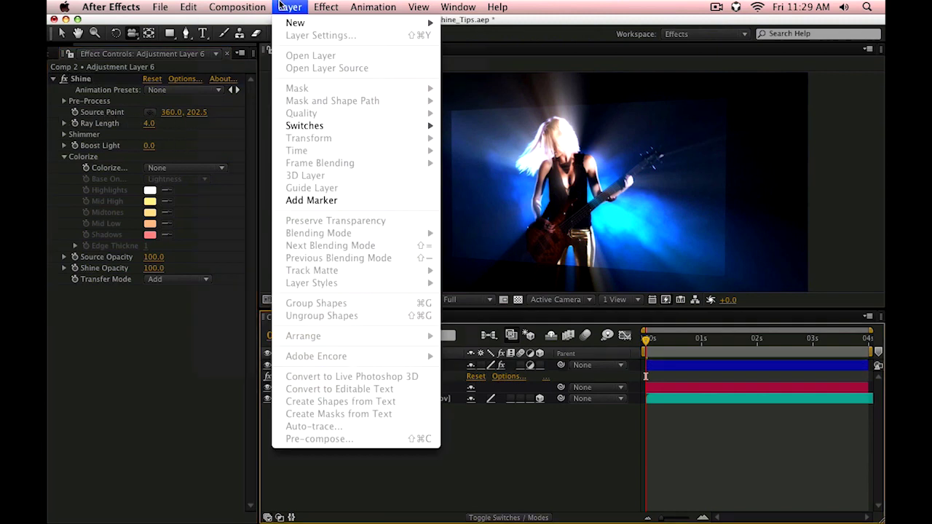
{"action": "mouse_move", "coordinate": [294, 28]}
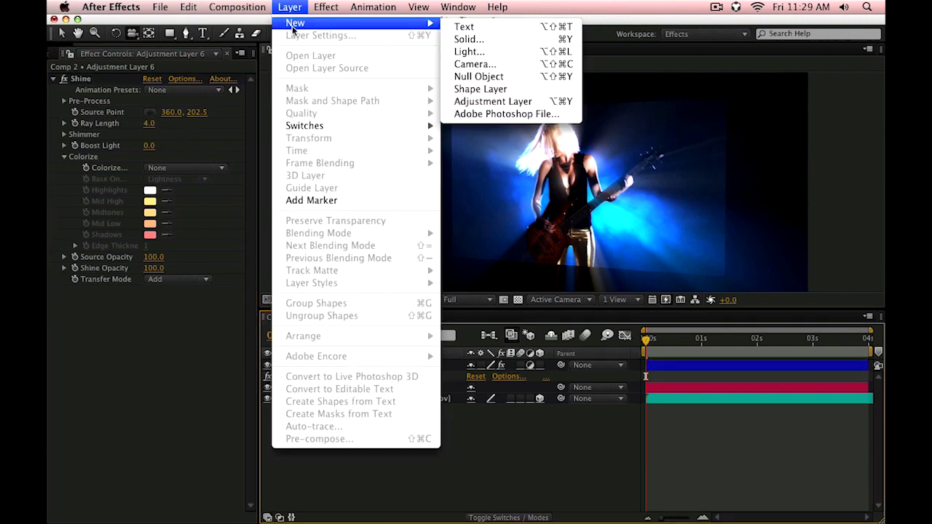
{"action": "left_click", "coordinate": [503, 77]}
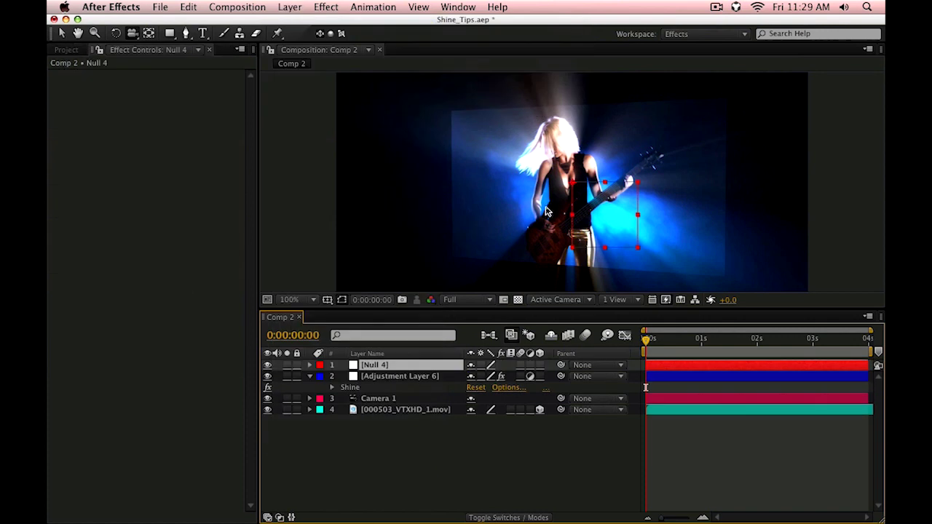
{"action": "left_click", "coordinate": [539, 365]}
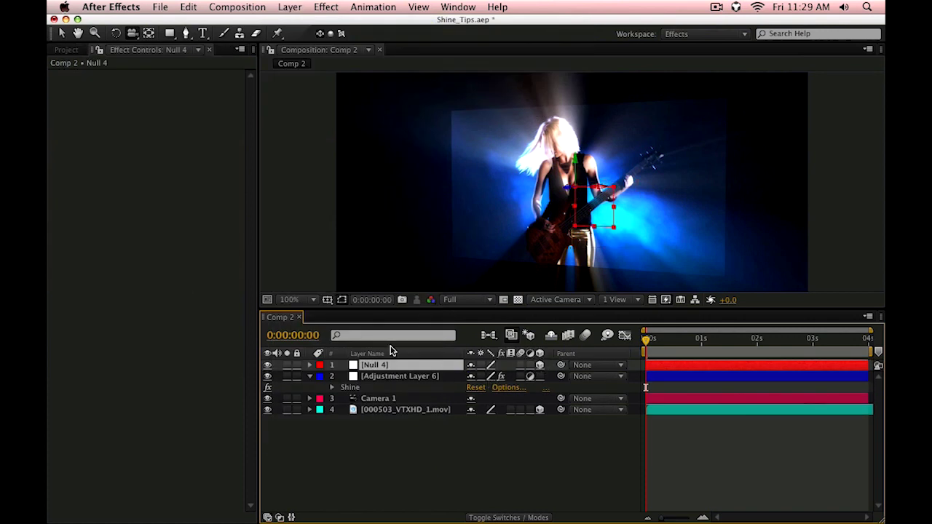
{"action": "key", "text": "Return"}
{"action": "type", "text": "Shine L"}
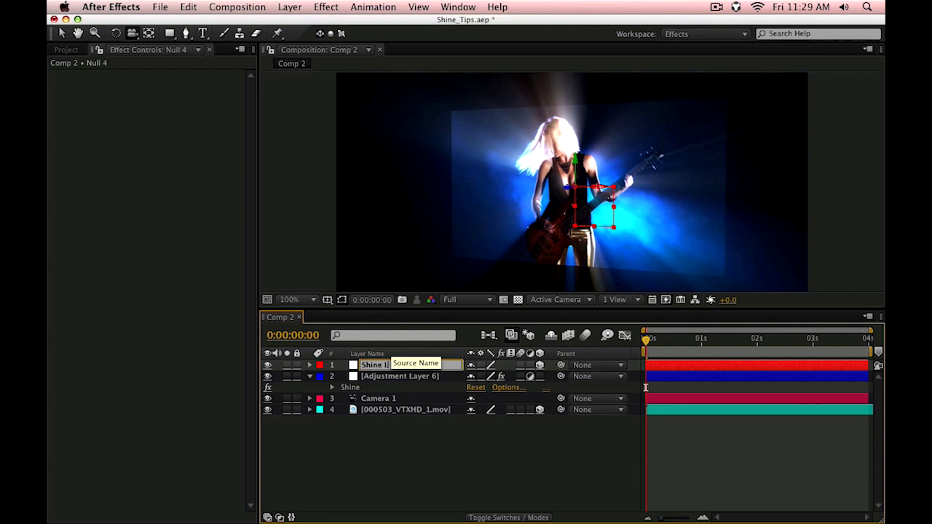
{"action": "type", "text": "ocator"}
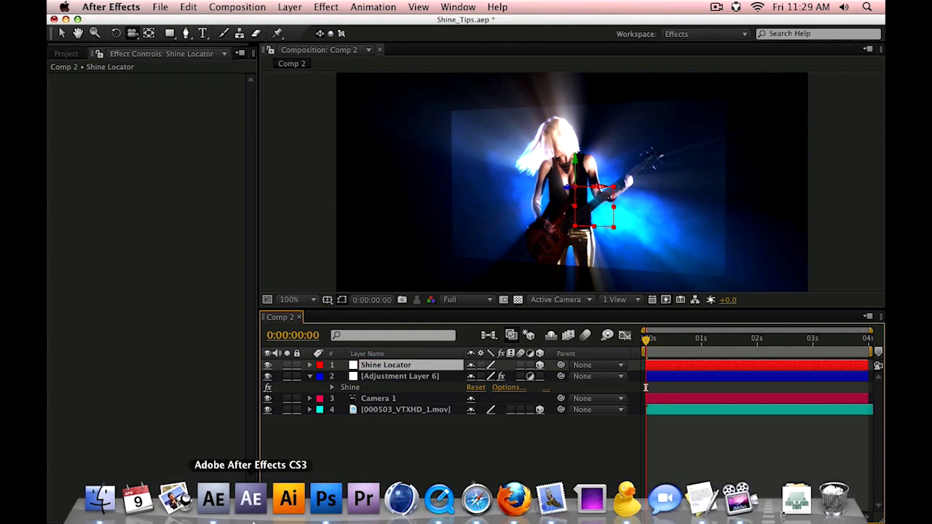
{"action": "left_click", "coordinate": [373, 387]}
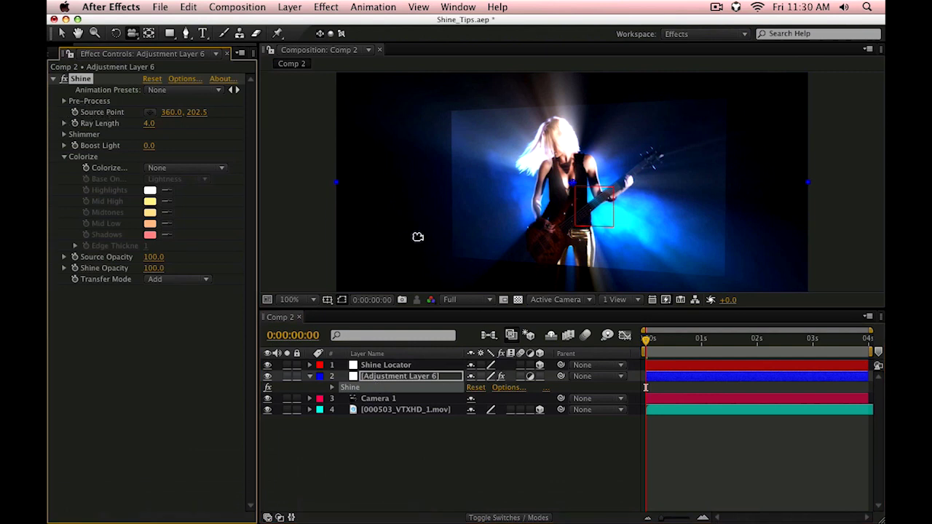
{"action": "left_click", "coordinate": [384, 365]}
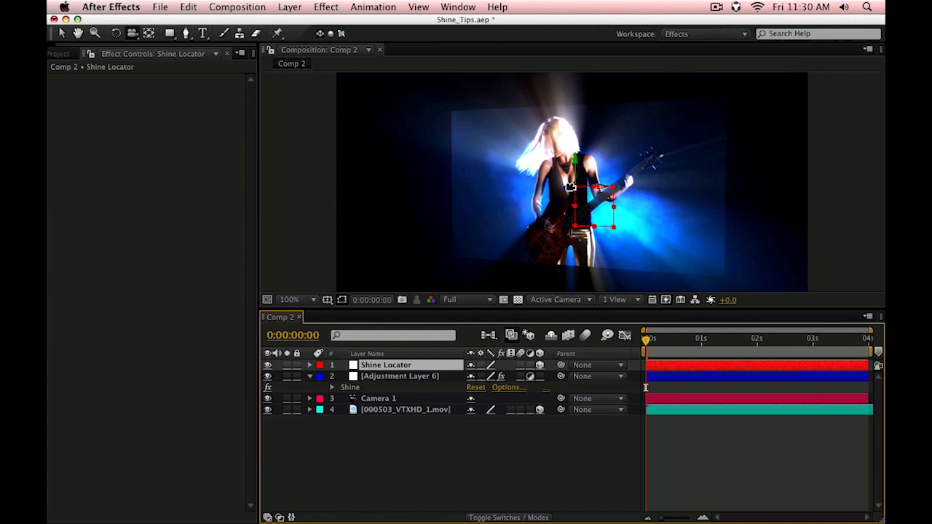
{"action": "key", "text": "v"}
{"action": "left_click", "coordinate": [367, 391]}
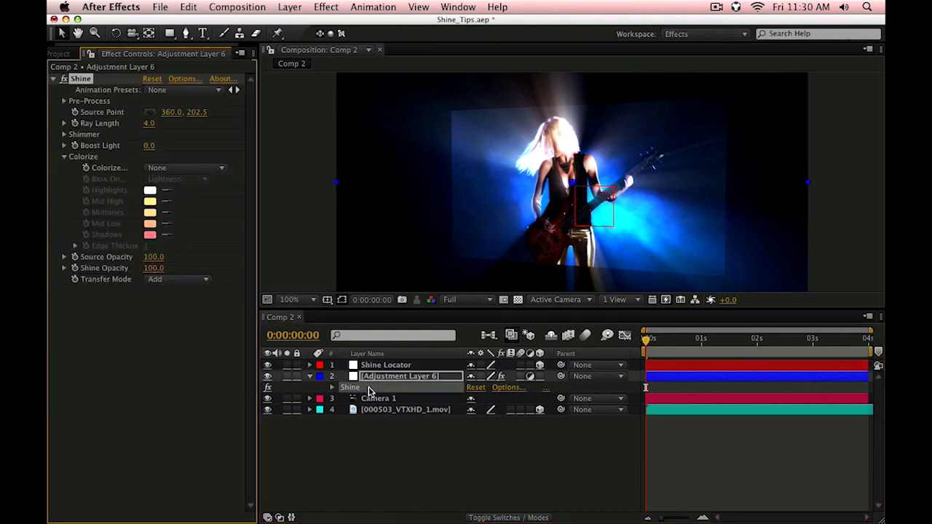
Drive Shine's Source Point with the expression thisComp.layer("Shine Locator").toComp([0,0,0])
{"action": "left_click", "coordinate": [75, 112], "text": "alt"}
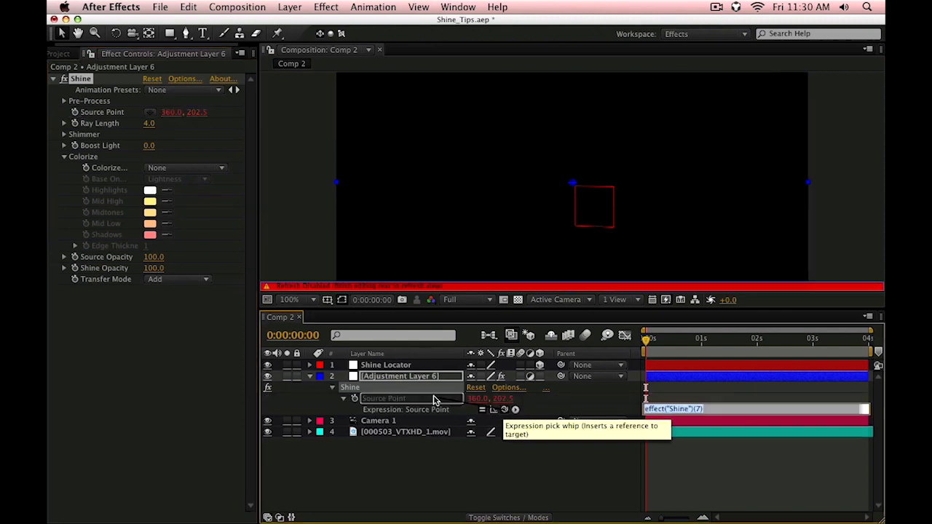
{"action": "left_click_drag", "start_coordinate": [504, 412], "coordinate": [387, 364]}
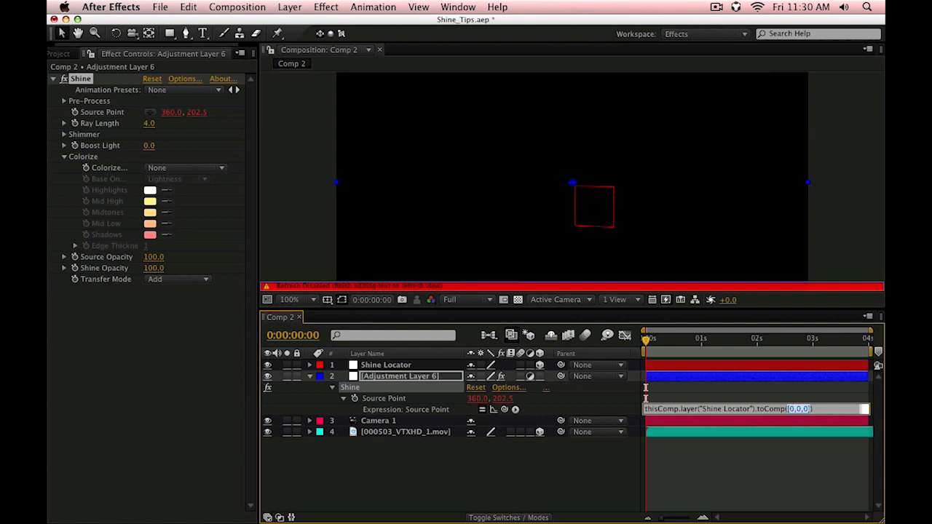
{"action": "key", "text": "Left"}
{"action": "key", "text": "Left"}
{"action": "key", "text": "KP_Enter"}
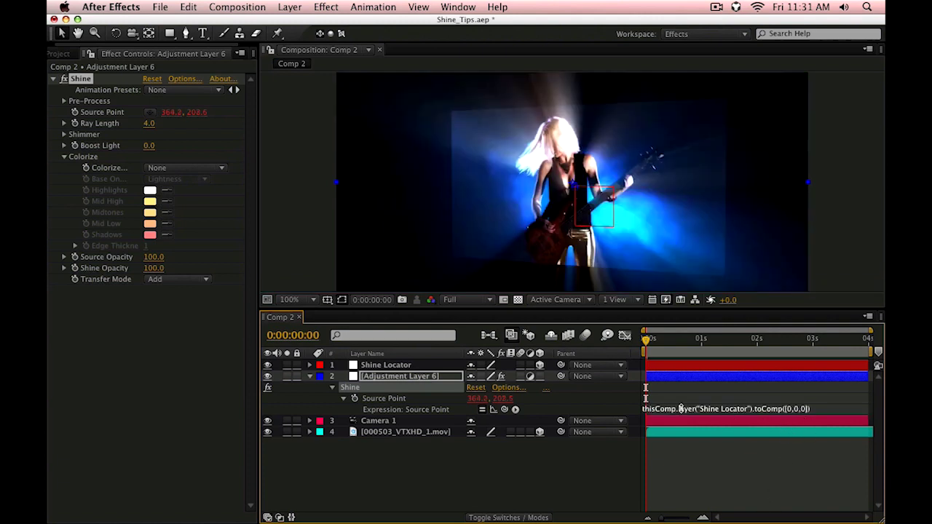
Drag the Shine Locator null to the guitarist's right so the rays follow it
{"action": "left_click", "coordinate": [377, 400]}
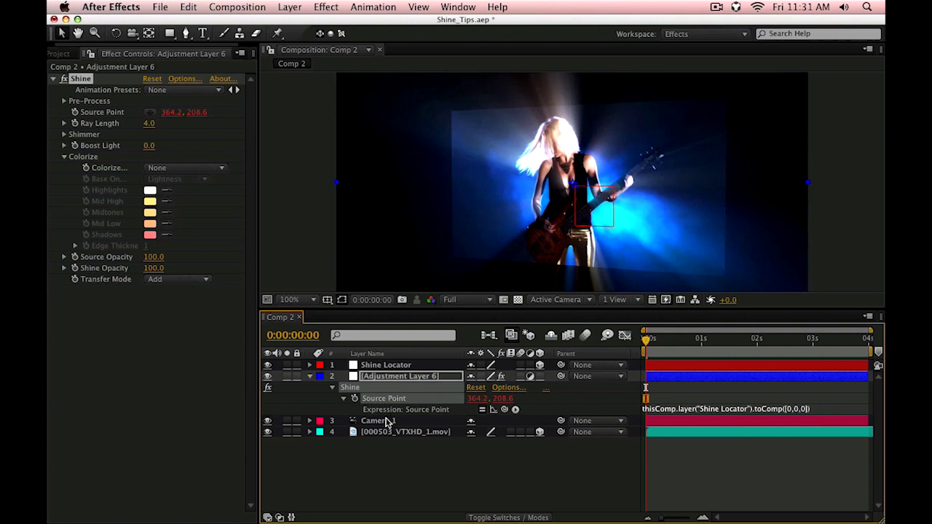
{"action": "left_click", "coordinate": [372, 7]}
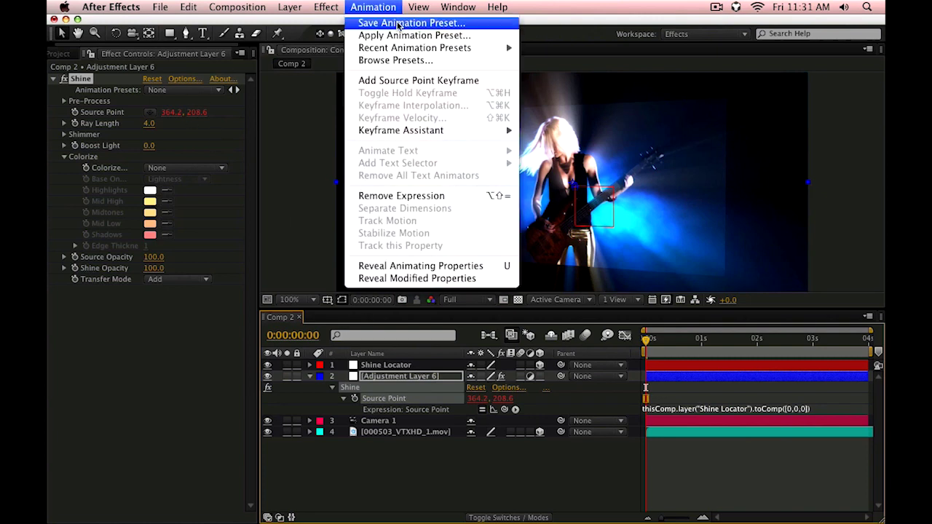
{"action": "left_click", "coordinate": [399, 24]}
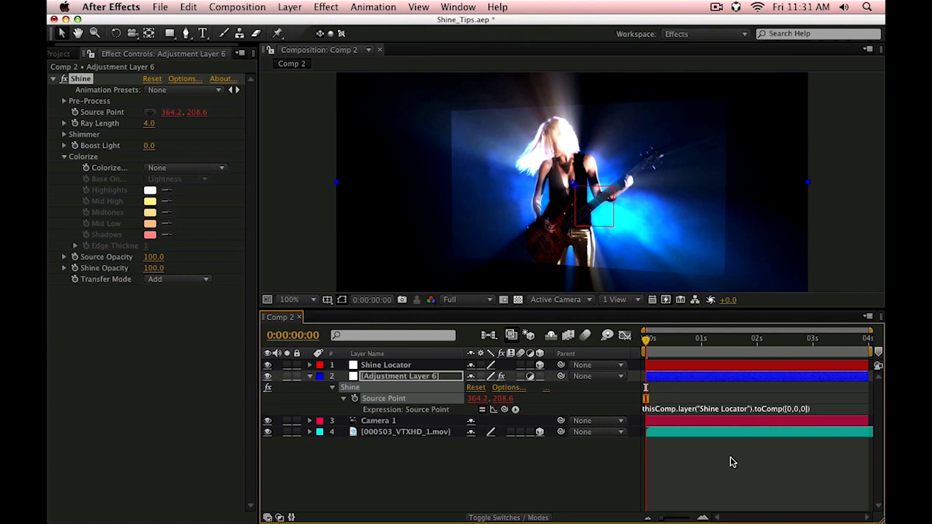
{"action": "left_click", "coordinate": [532, 478]}
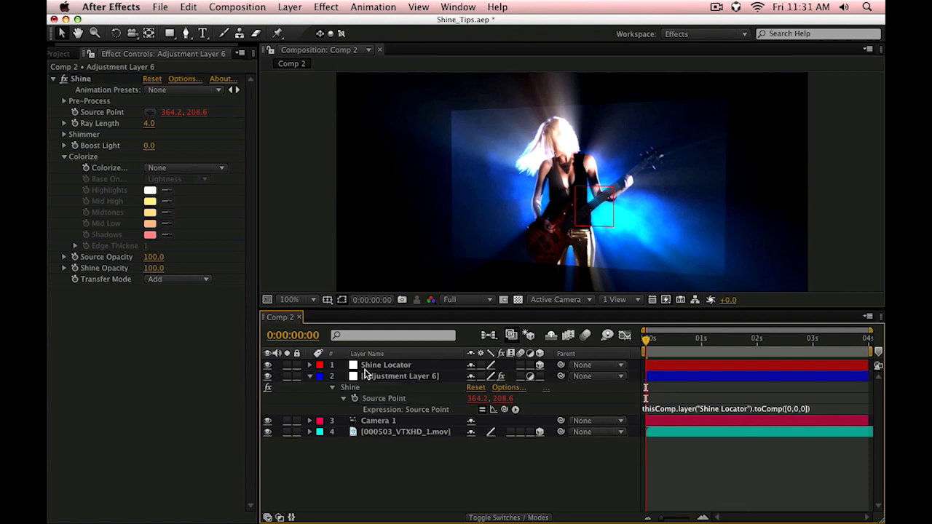
{"action": "left_click", "coordinate": [405, 366]}
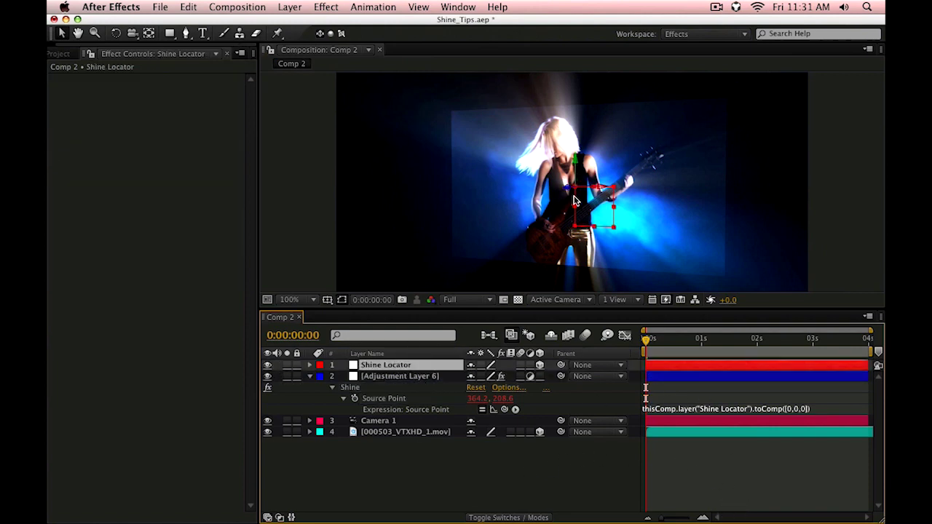
{"action": "left_click_drag", "start_coordinate": [566, 193], "coordinate": [652, 179]}
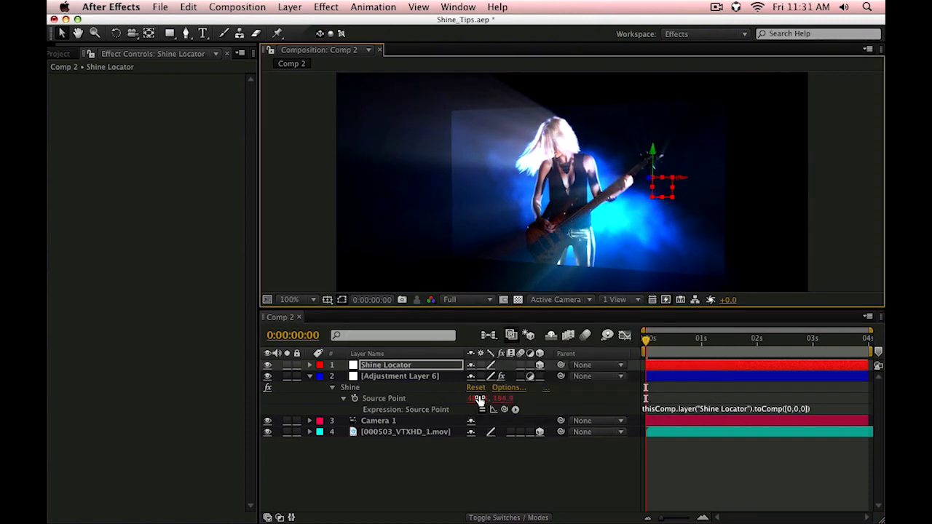
Orbit the camera to view the rays at an angle, then bring Safari forward
{"action": "key", "text": "c"}
{"action": "left_click_drag", "start_coordinate": [634, 168], "coordinate": [600, 171]}
{"action": "key", "text": "c"}
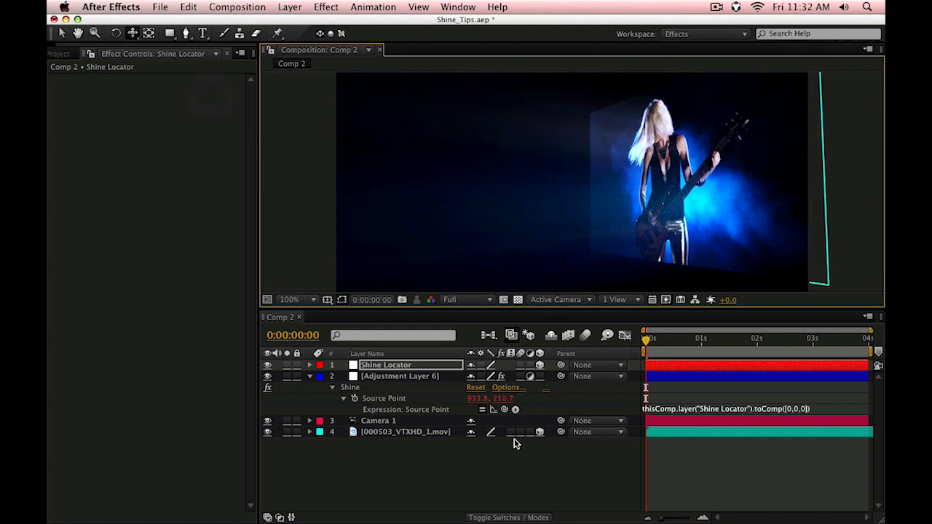
{"action": "key", "text": "super+Tab"}
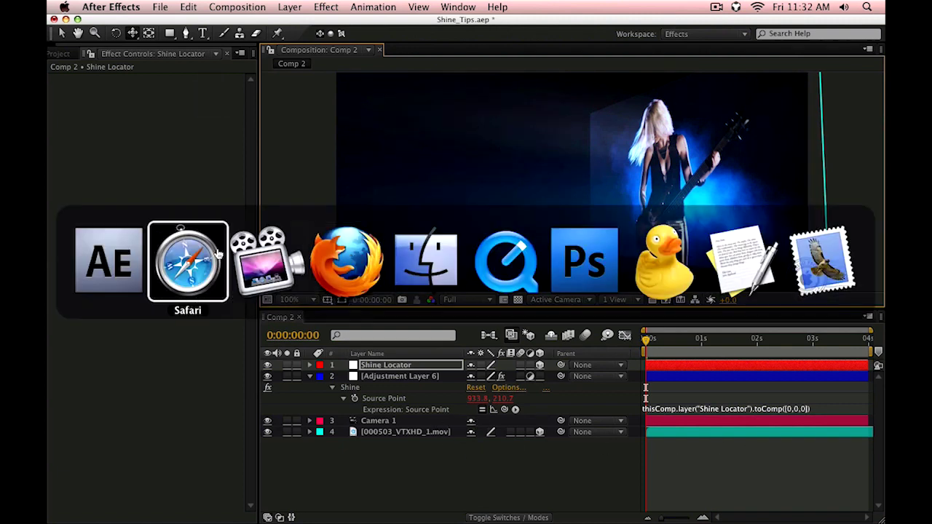
{"action": "left_click", "coordinate": [213, 257]}
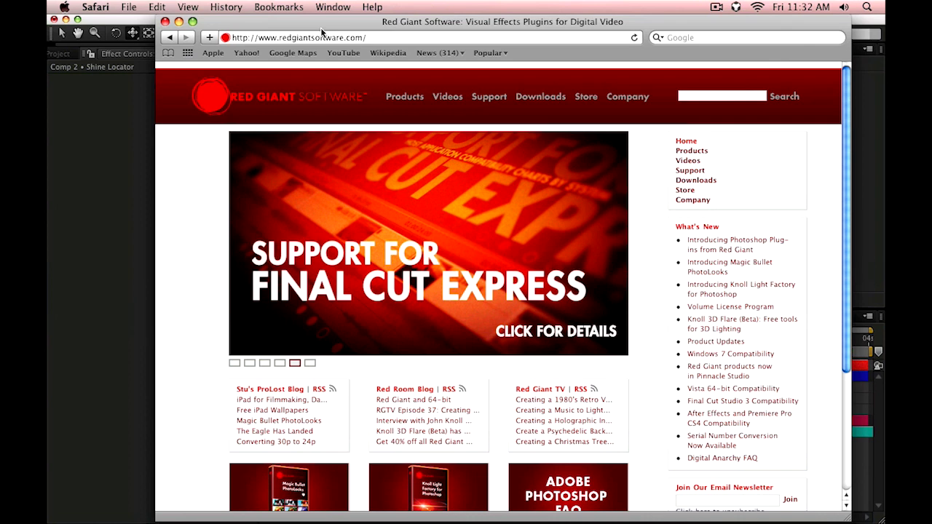
Open the Trapcode Shine product page from the Red Giant Products menu
{"action": "mouse_move", "coordinate": [397, 97]}
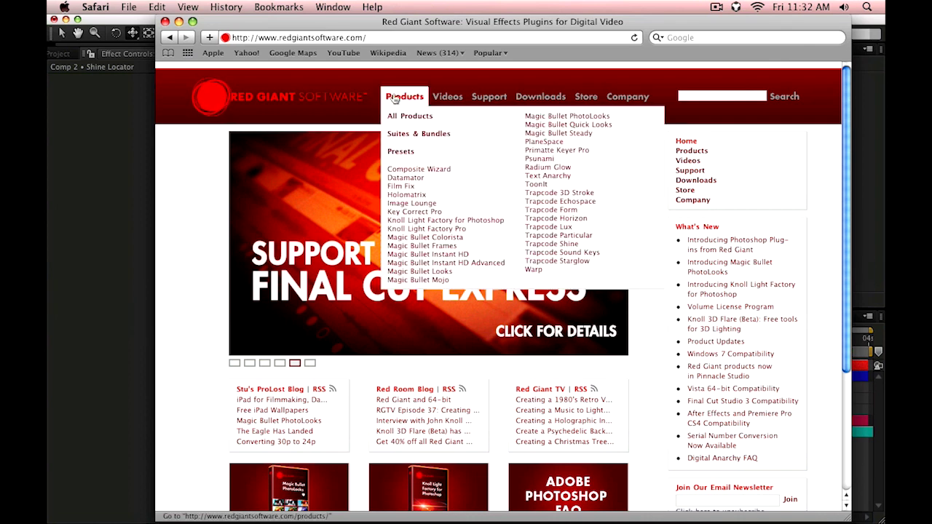
{"action": "left_click", "coordinate": [561, 245]}
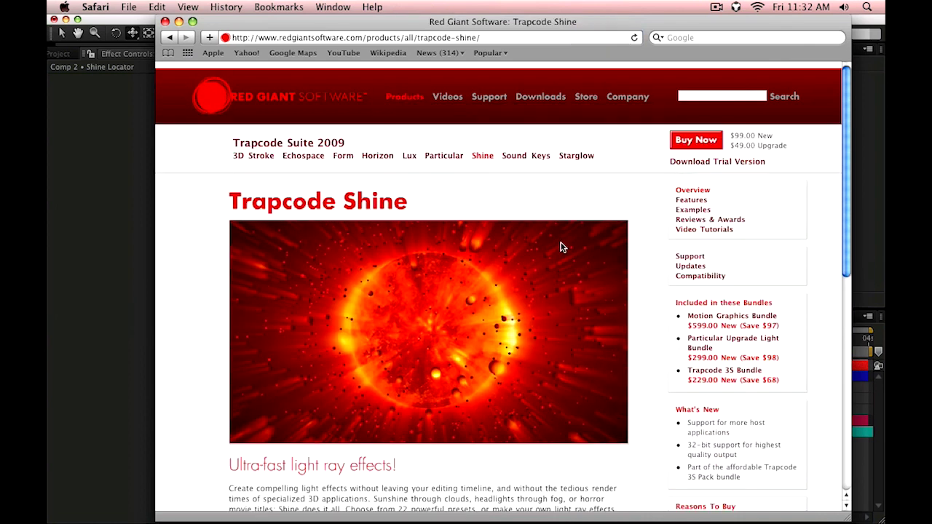